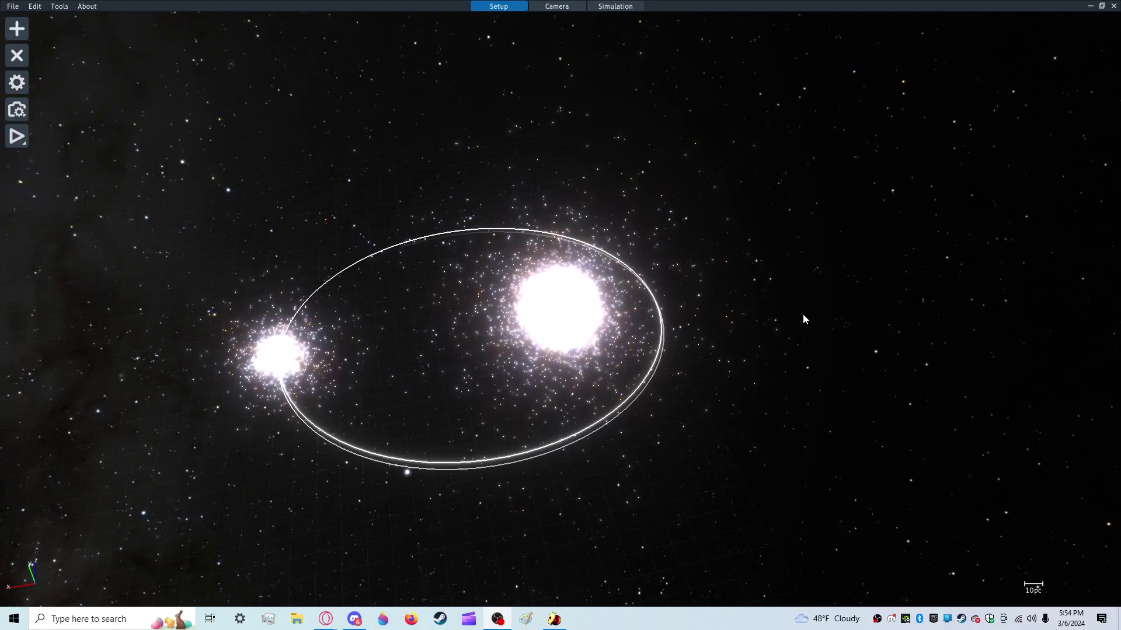
# Step: Run the two-cluster simulation and inspect the body properties of individual stars in the small and large clusters
pyautogui.click(16, 138)
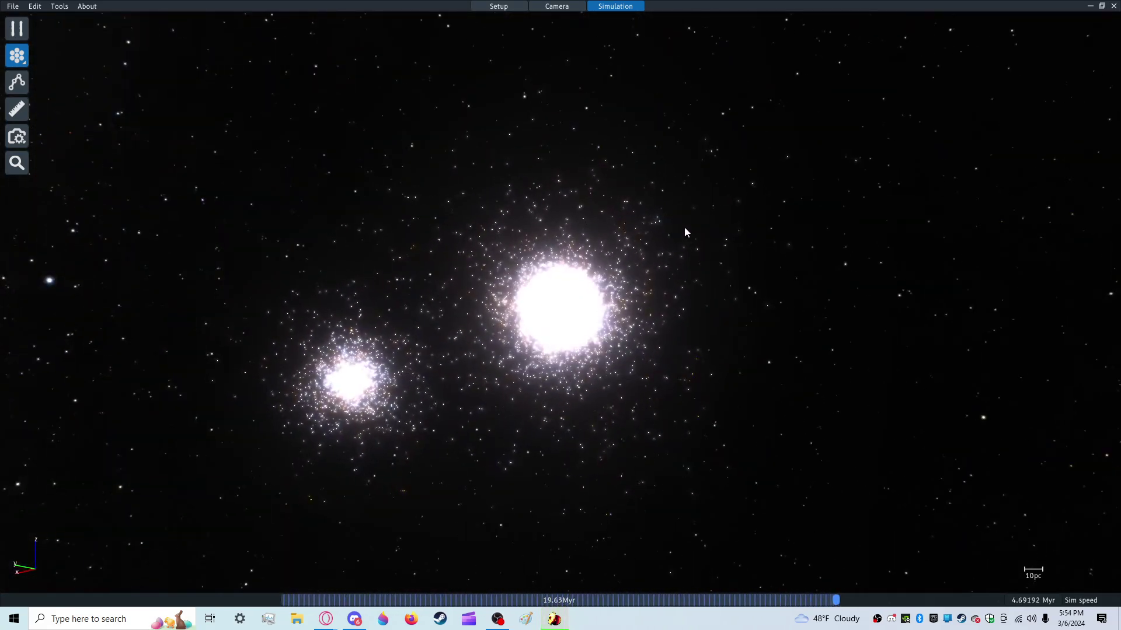
pyautogui.click(377, 484)
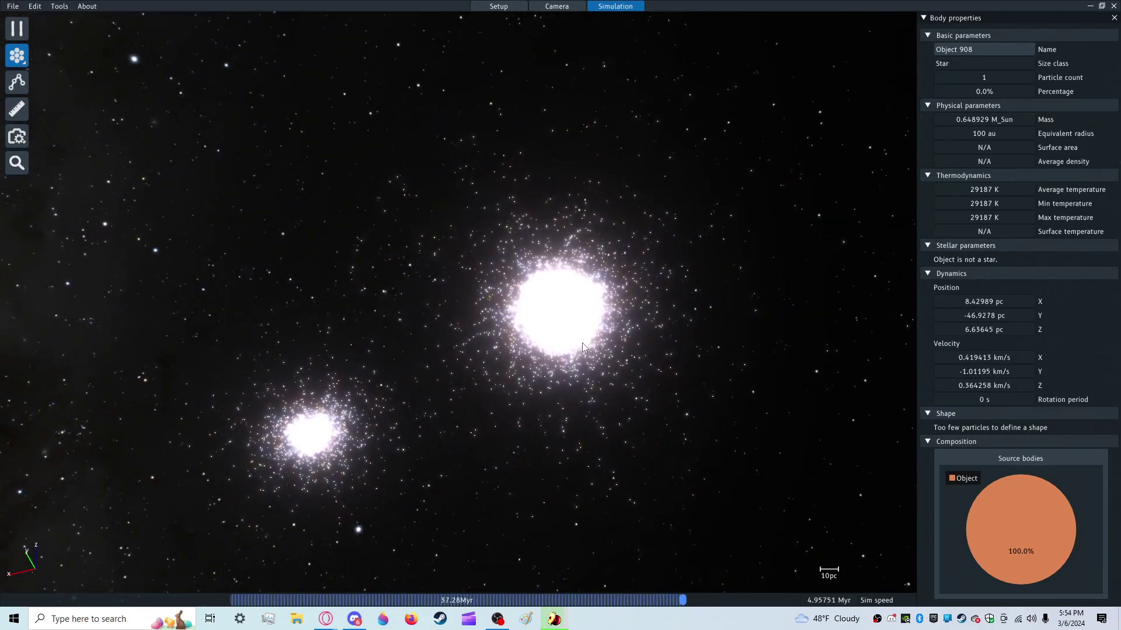
pyautogui.click(573, 317)
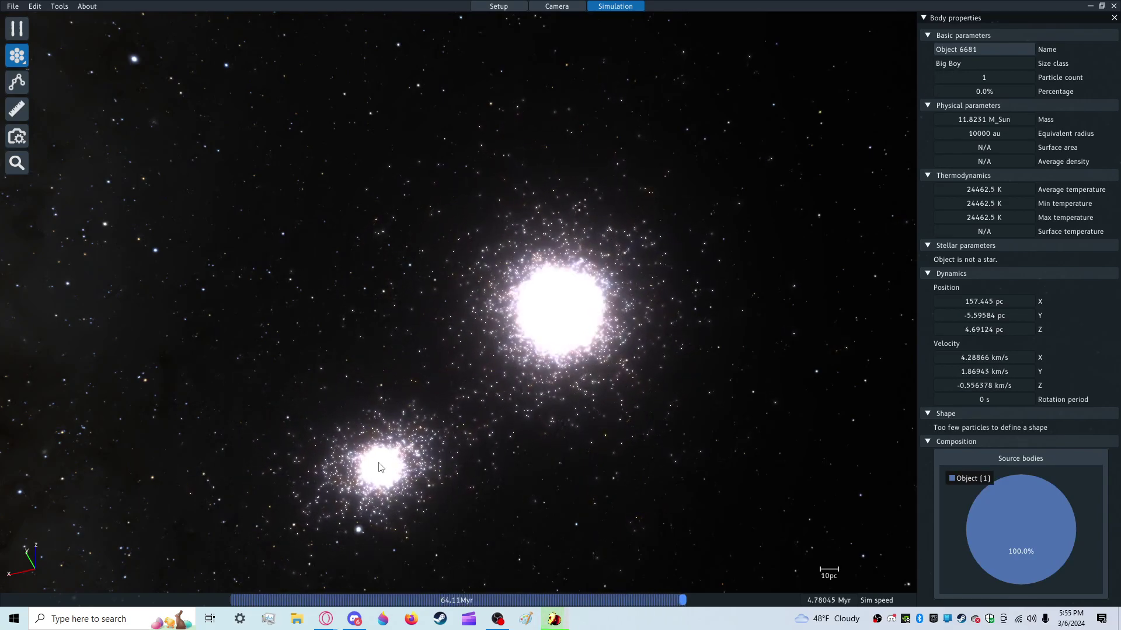
pyautogui.click(567, 318)
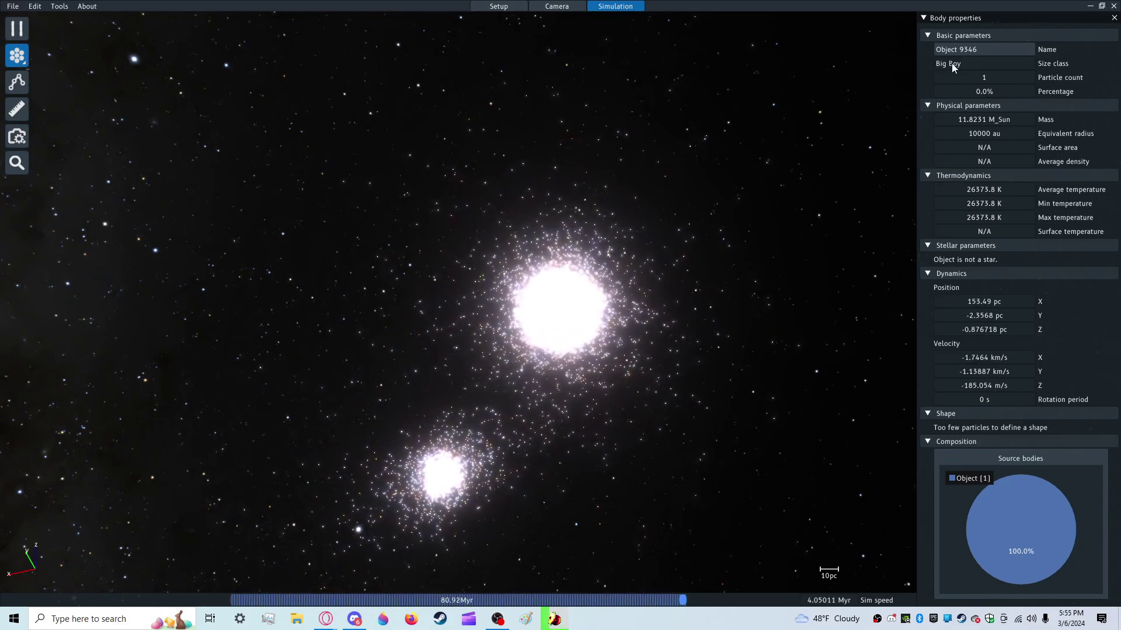
pyautogui.moveTo(735, 311); pyautogui.dragTo(707, 292, button='right')
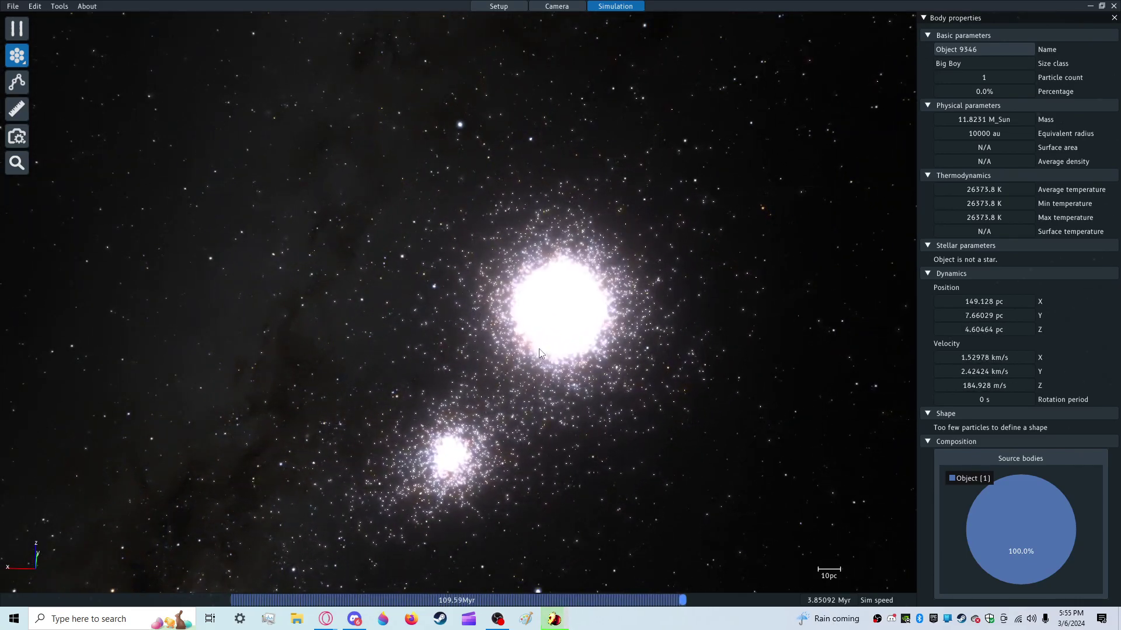
pyautogui.click(539, 349)
# Step: Pause the simulation and examine stars in the large cluster's core up close, then both clusters from afar
pyautogui.moveTo(574, 392); pyautogui.dragTo(525, 395, button='right')
pyautogui.scroll(10, 525, 395)
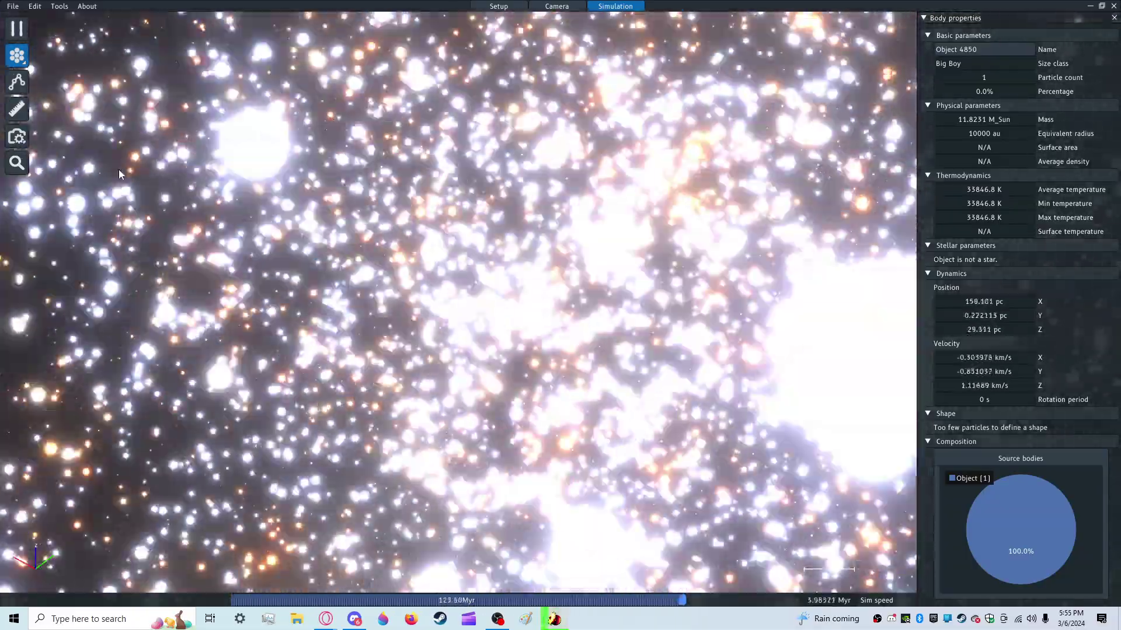
pyautogui.click(16, 29)
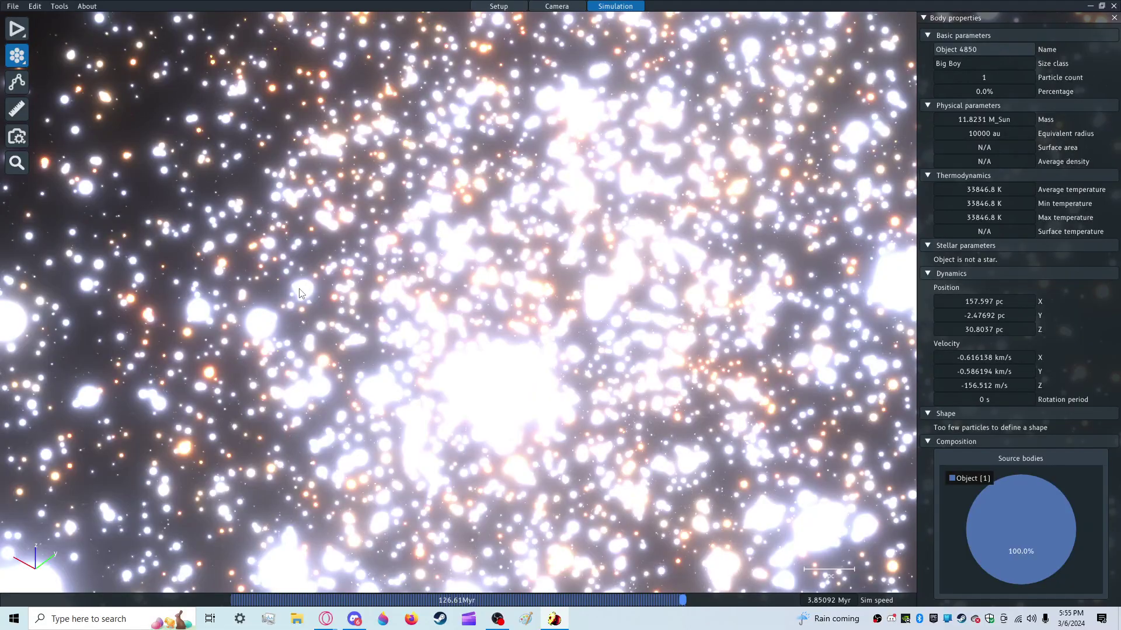
pyautogui.moveTo(299, 288); pyautogui.dragTo(397, 273, button='right')
pyautogui.scroll(4, 398, 273)
pyautogui.moveTo(399, 276); pyautogui.dragTo(494, 314)
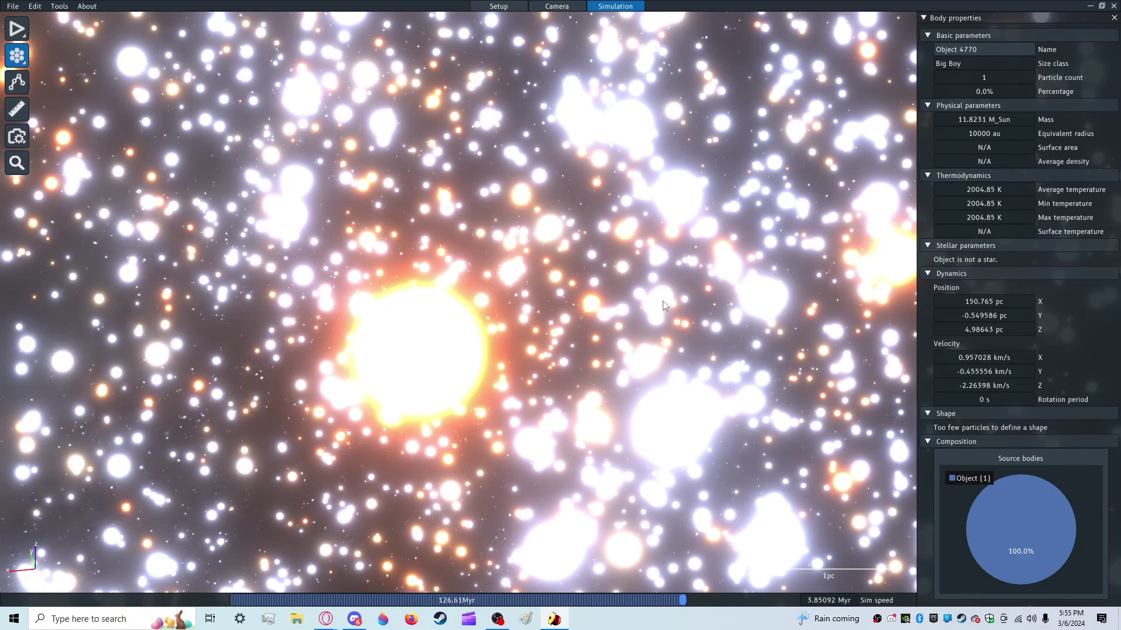
pyautogui.scroll(-10, 639, 309)
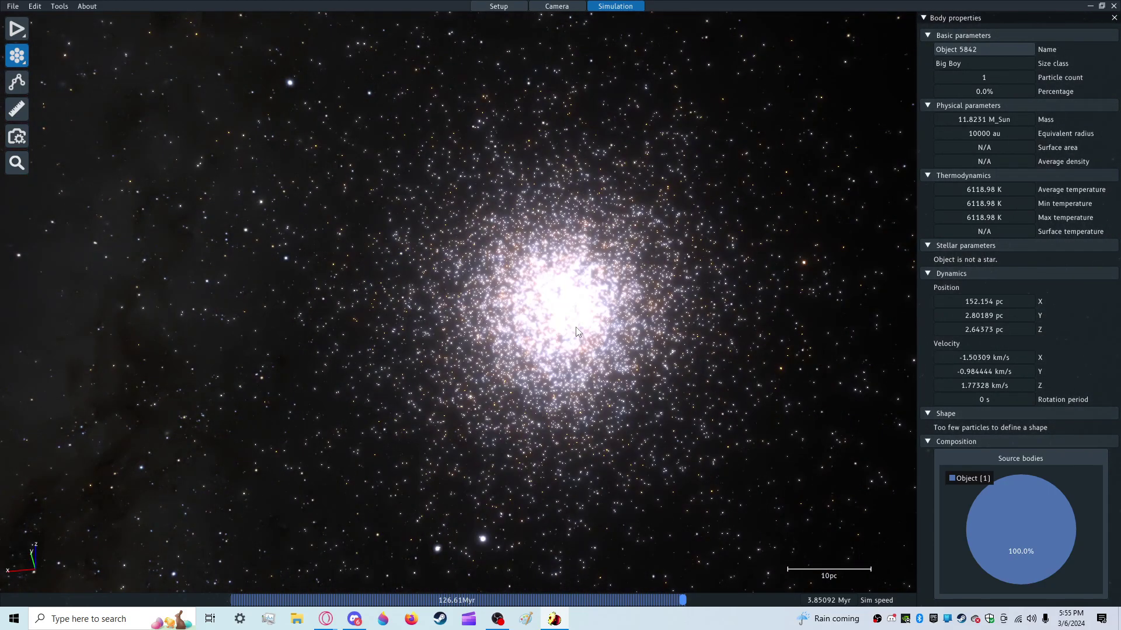
pyautogui.moveTo(630, 349); pyautogui.dragTo(551, 377)
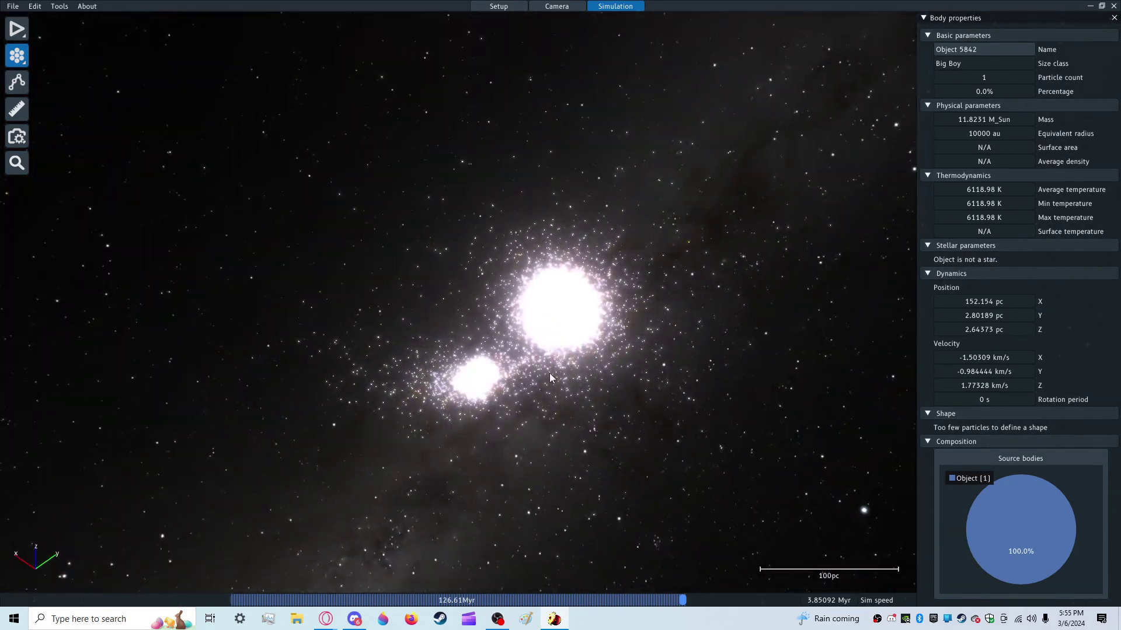
# Step: Reduce the camera bloom to 0.144 in the setup's render settings and rerun the simulation
pyautogui.click(507, 6)
pyautogui.click(17, 111)
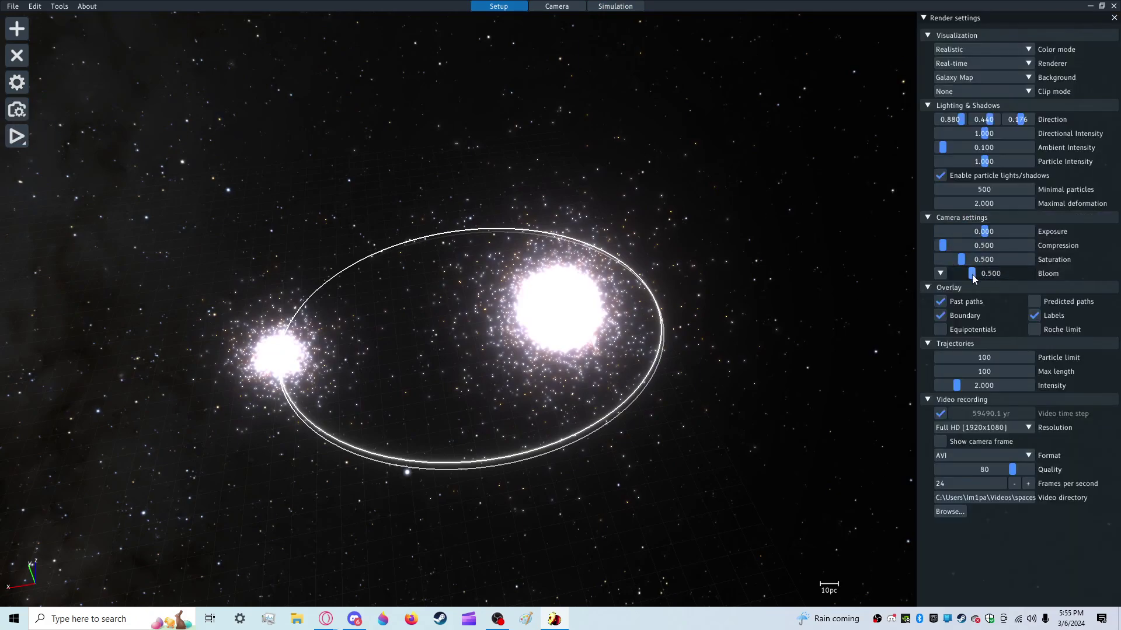
pyautogui.moveTo(971, 274)
pyautogui.mouseDown()
pyautogui.moveTo(948, 281)
pyautogui.moveTo(958, 280)
pyautogui.mouseUp()
pyautogui.moveTo(876, 310); pyautogui.dragTo(688, 313, button='right')
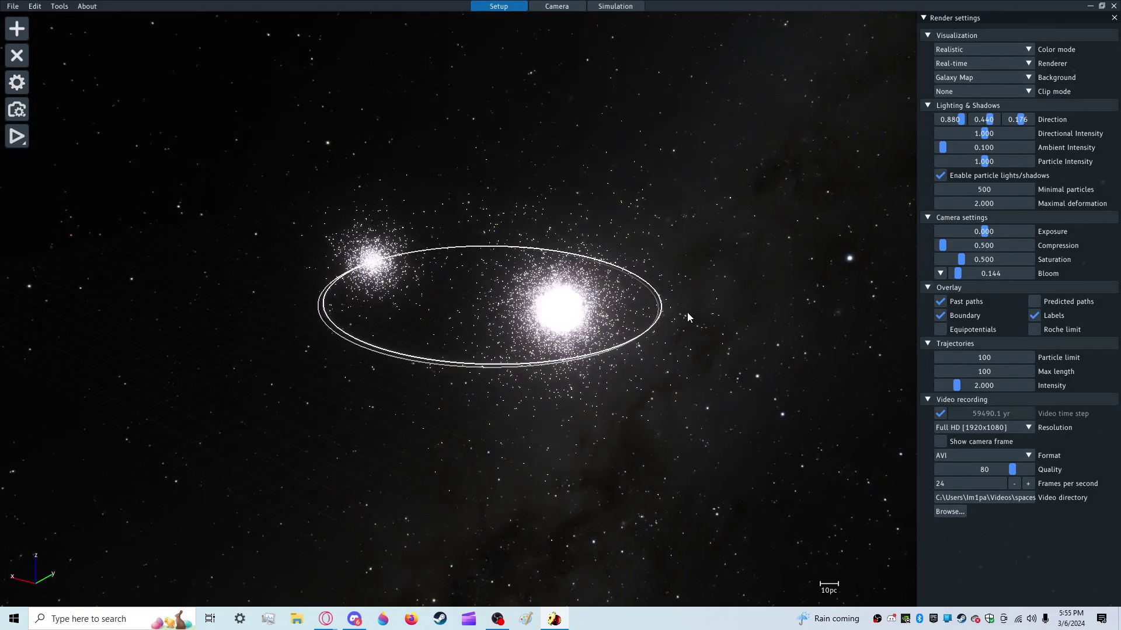
pyautogui.moveTo(688, 317); pyautogui.dragTo(805, 303)
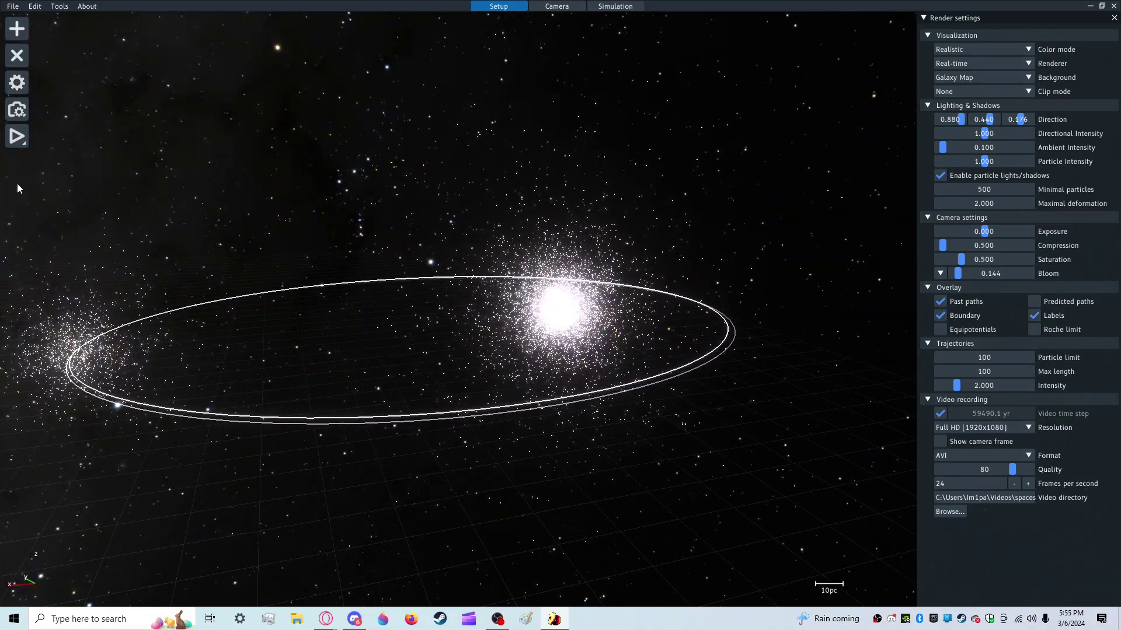
pyautogui.click(14, 141)
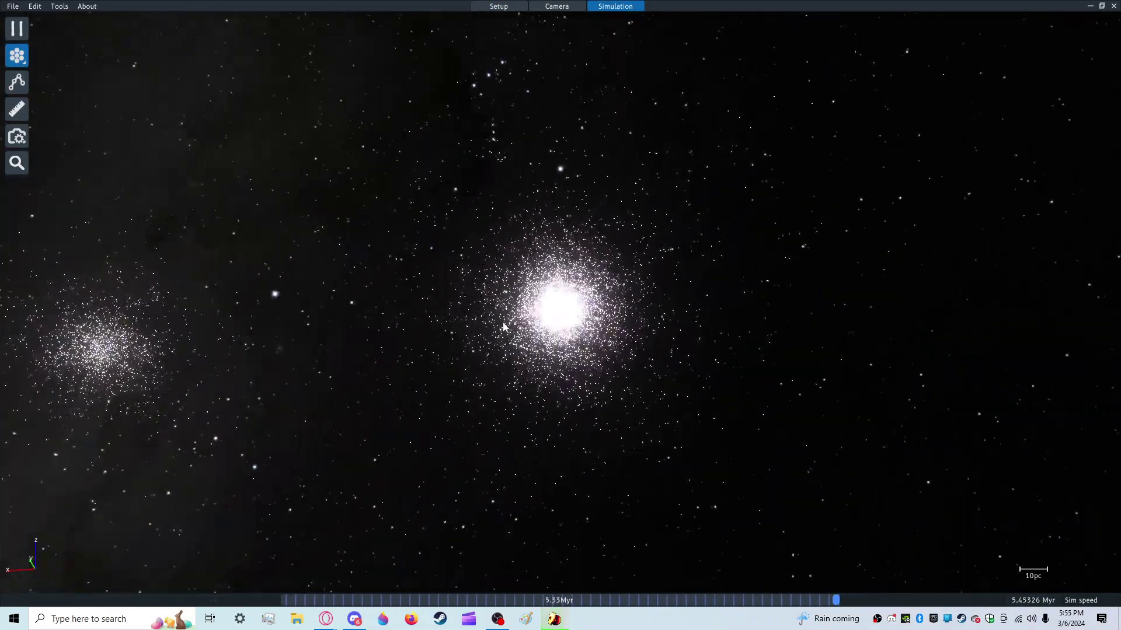
pyautogui.moveTo(502, 322); pyautogui.dragTo(657, 436)
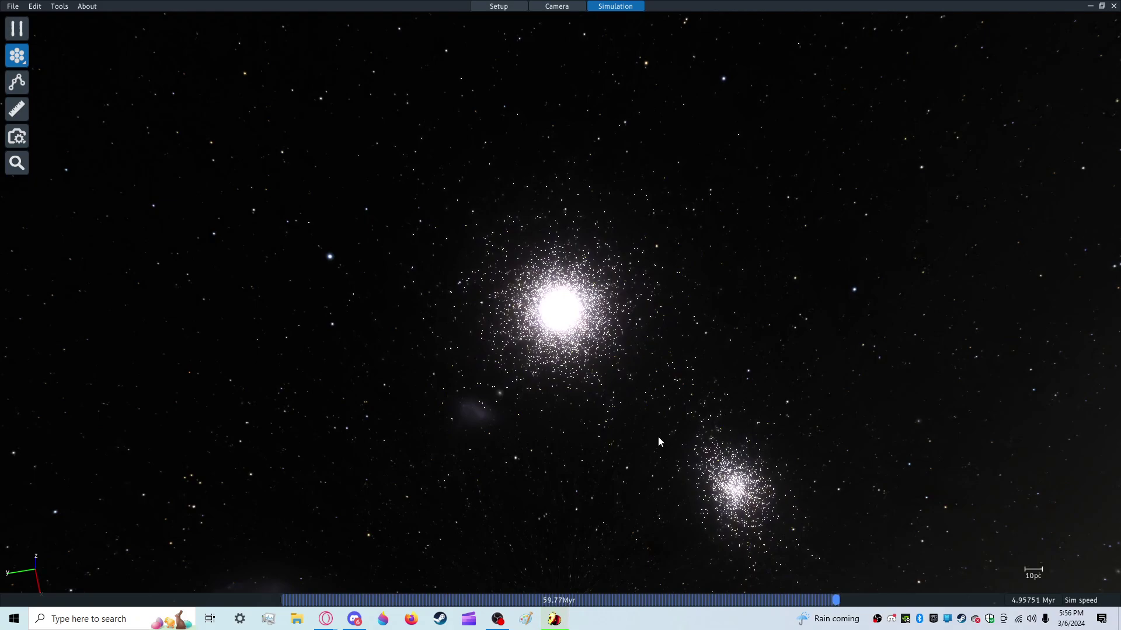
# Step: Return to the setup and set the simulation's particle count to 8000
pyautogui.click(503, 9)
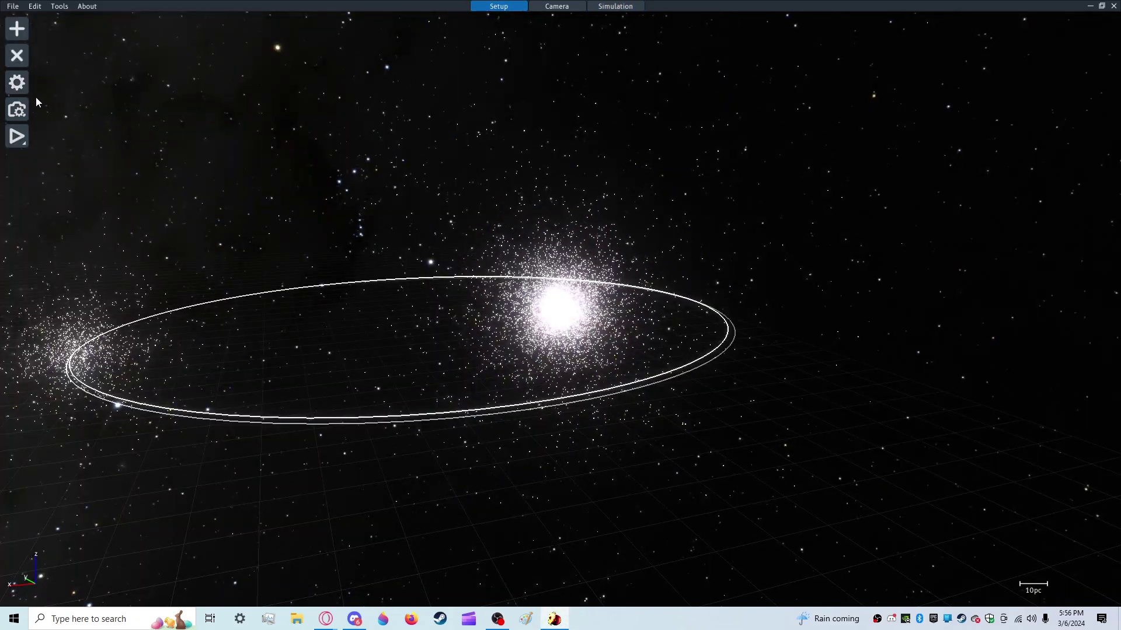
pyautogui.click(21, 85)
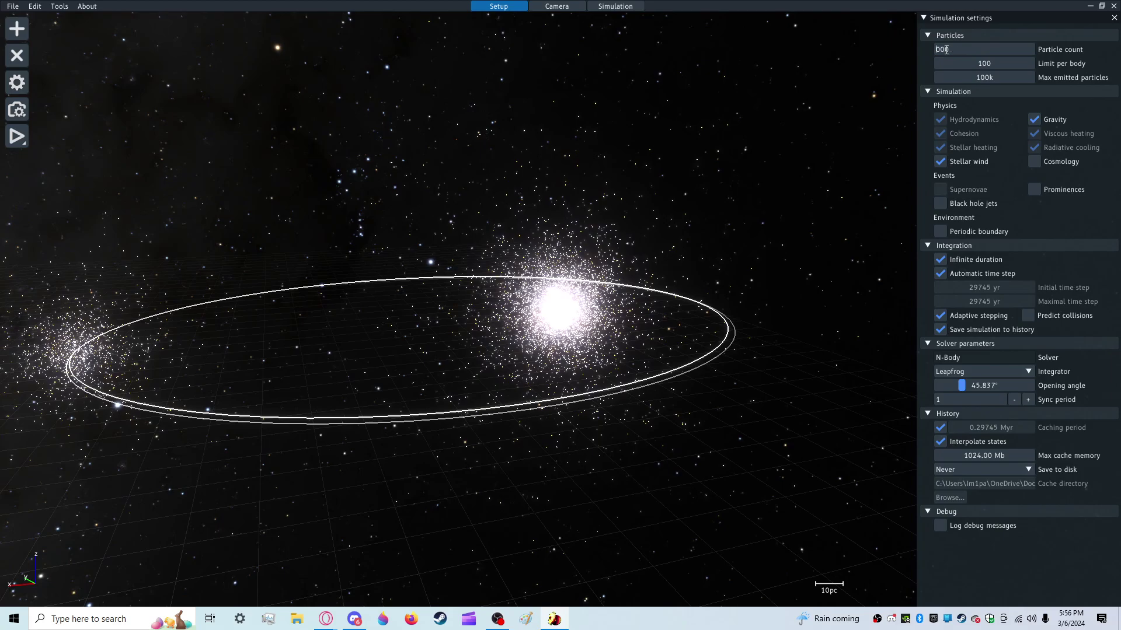
pyautogui.press('Return')
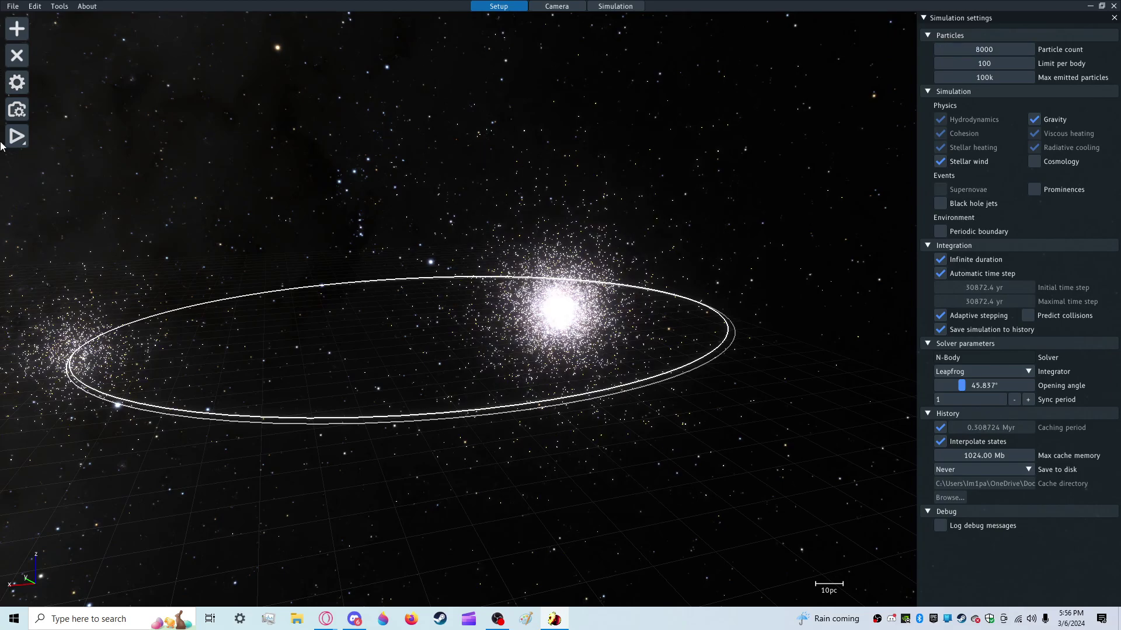
# Step: Rerun the simulation and watch the small cluster orbit the large one from several angles
pyautogui.click(16, 137)
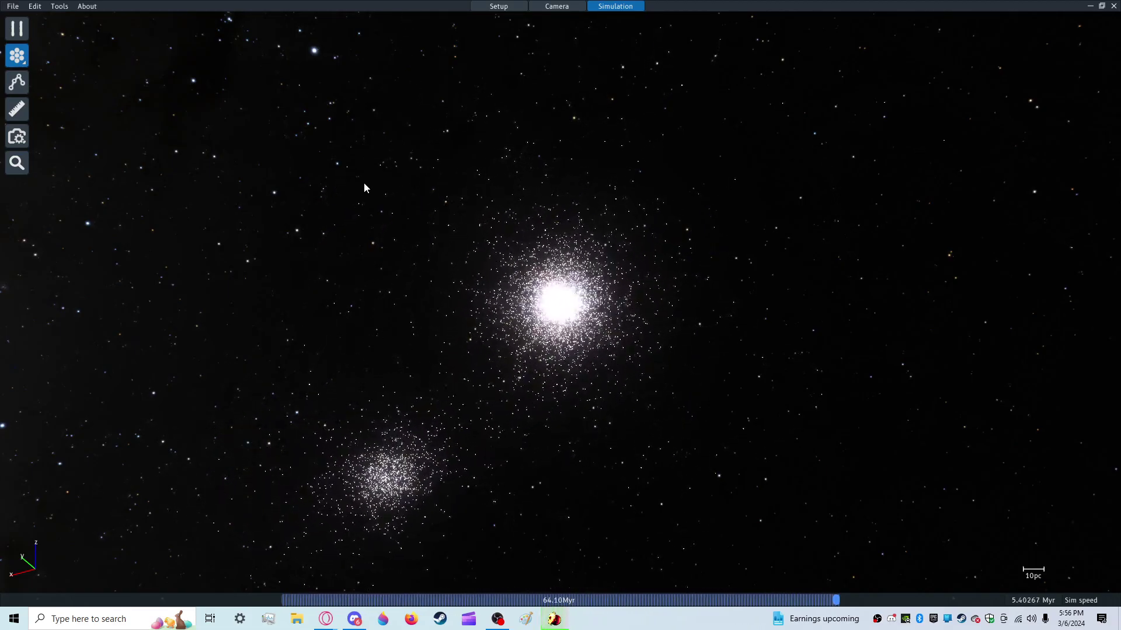
pyautogui.moveTo(427, 264); pyautogui.dragTo(493, 250, button='right')
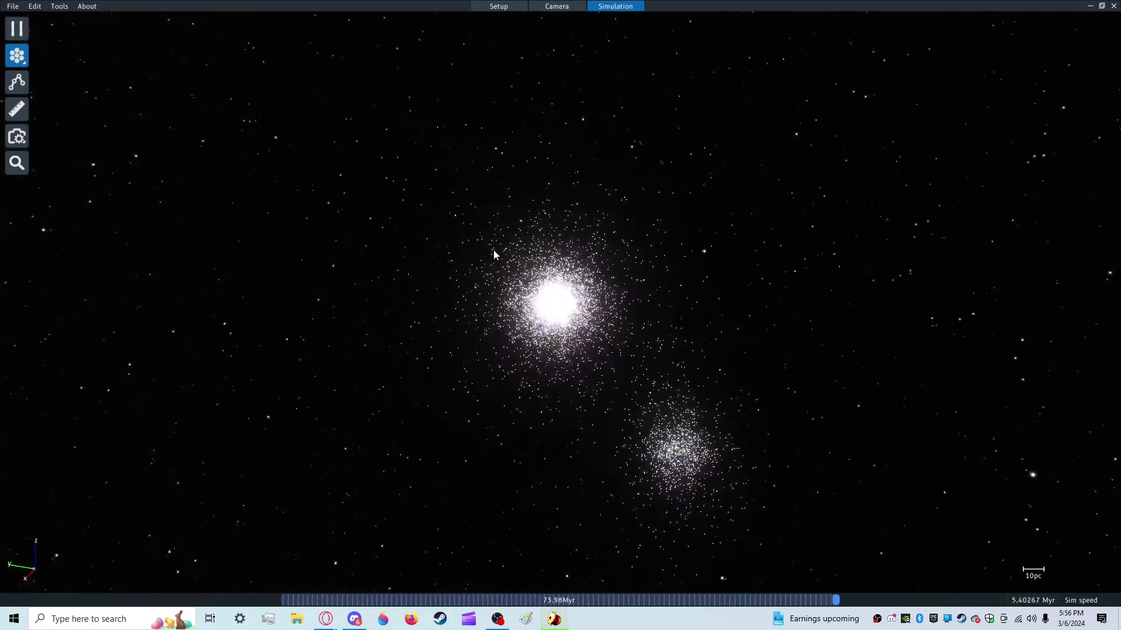
pyautogui.moveTo(493, 255); pyautogui.dragTo(562, 473)
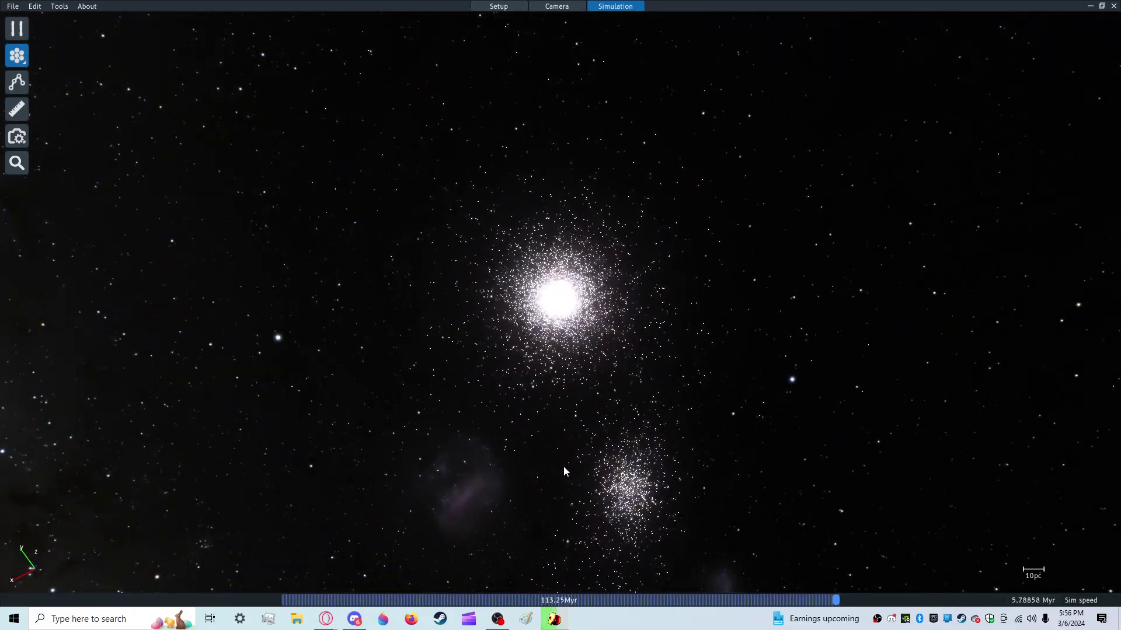
pyautogui.moveTo(744, 465); pyautogui.dragTo(490, 493)
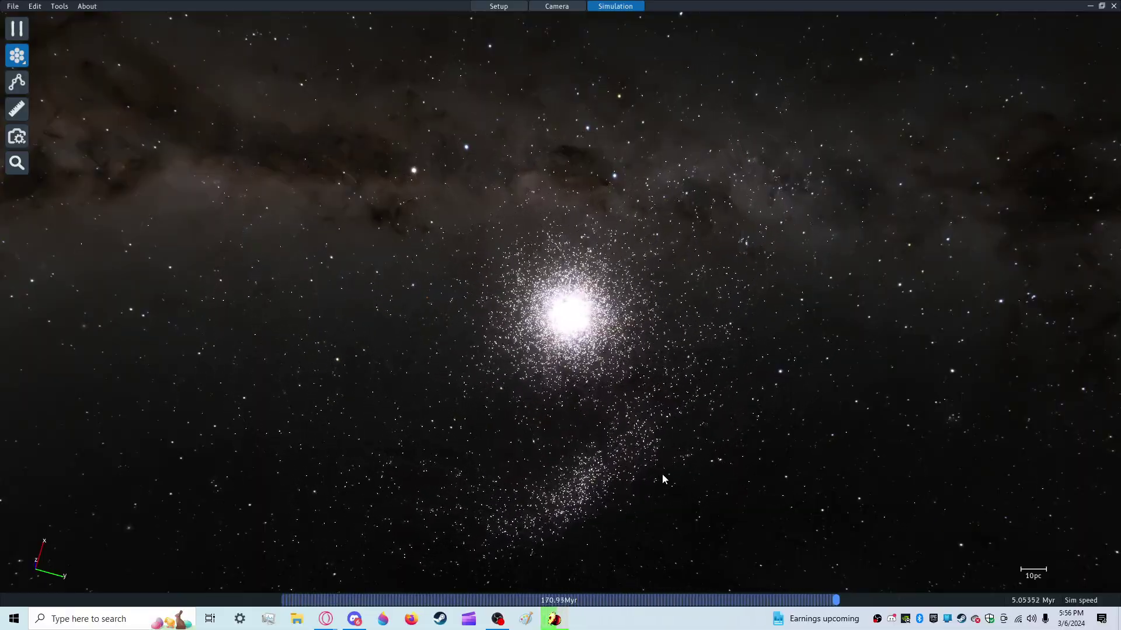
pyautogui.moveTo(790, 471); pyautogui.dragTo(524, 448)
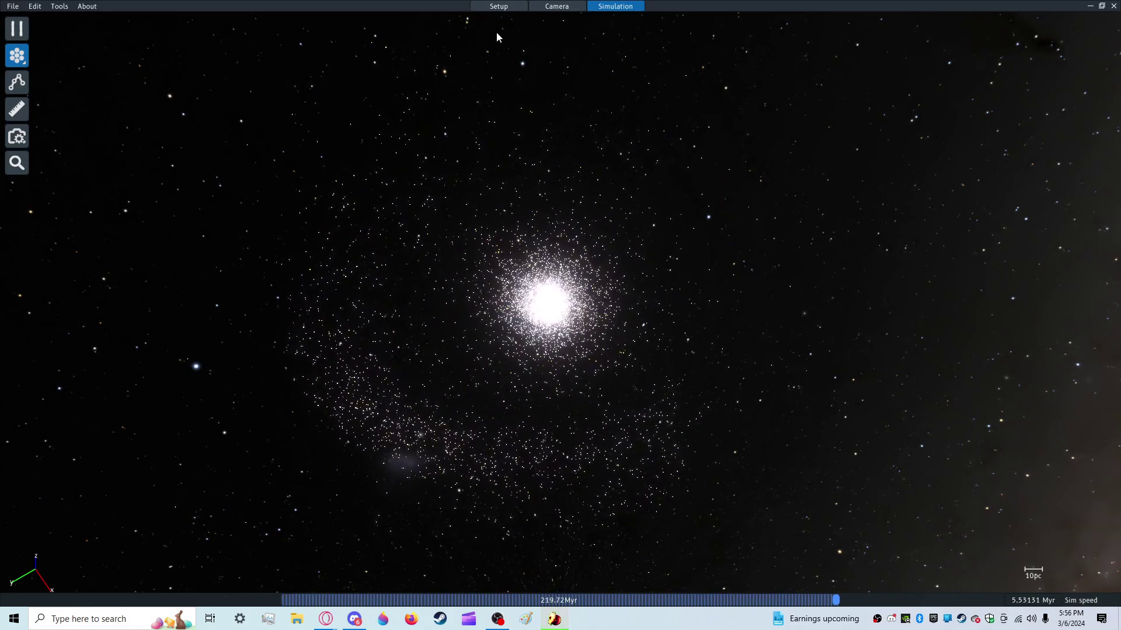
# Step: Return to the setup, compare both clusters' properties, and set the small cluster's X position to 50 pc
pyautogui.click(500, 6)
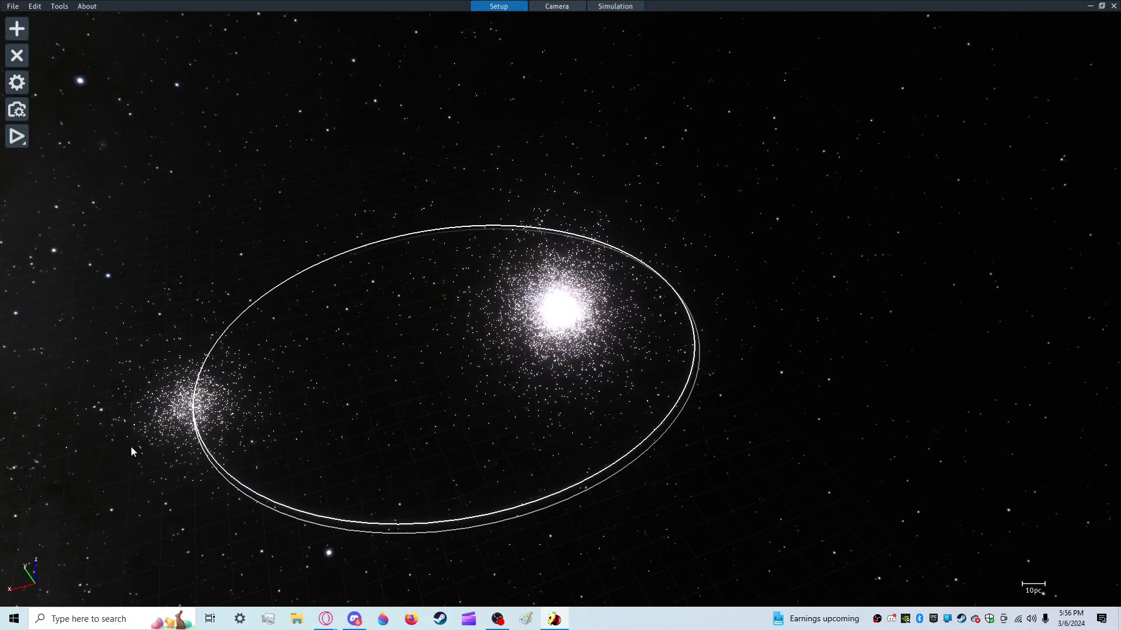
pyautogui.click(189, 407)
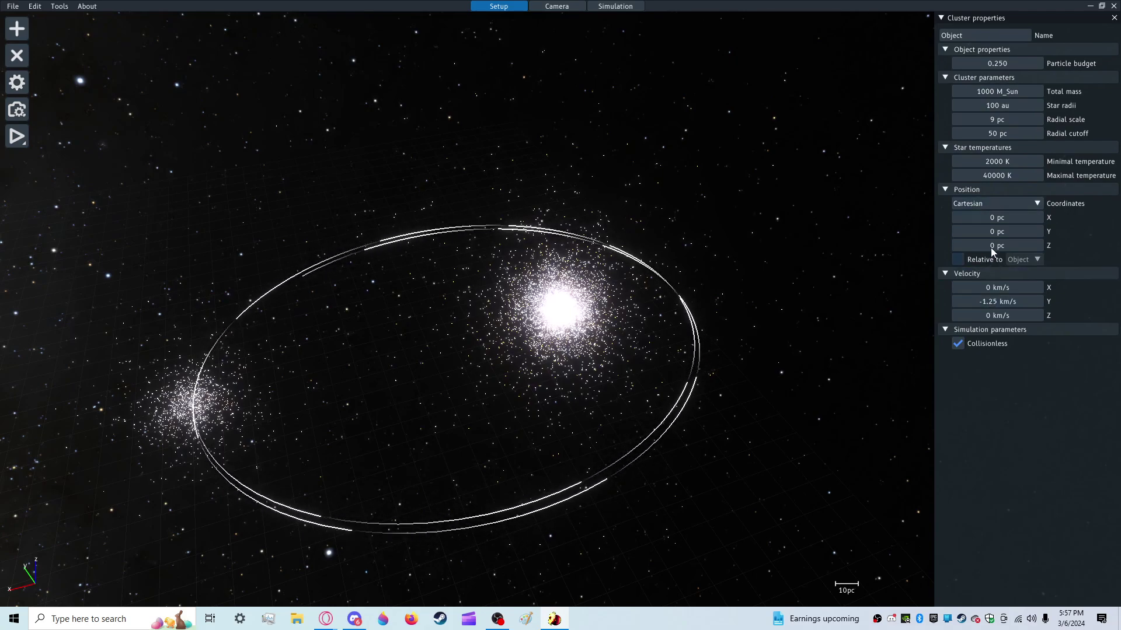
pyautogui.click(571, 310)
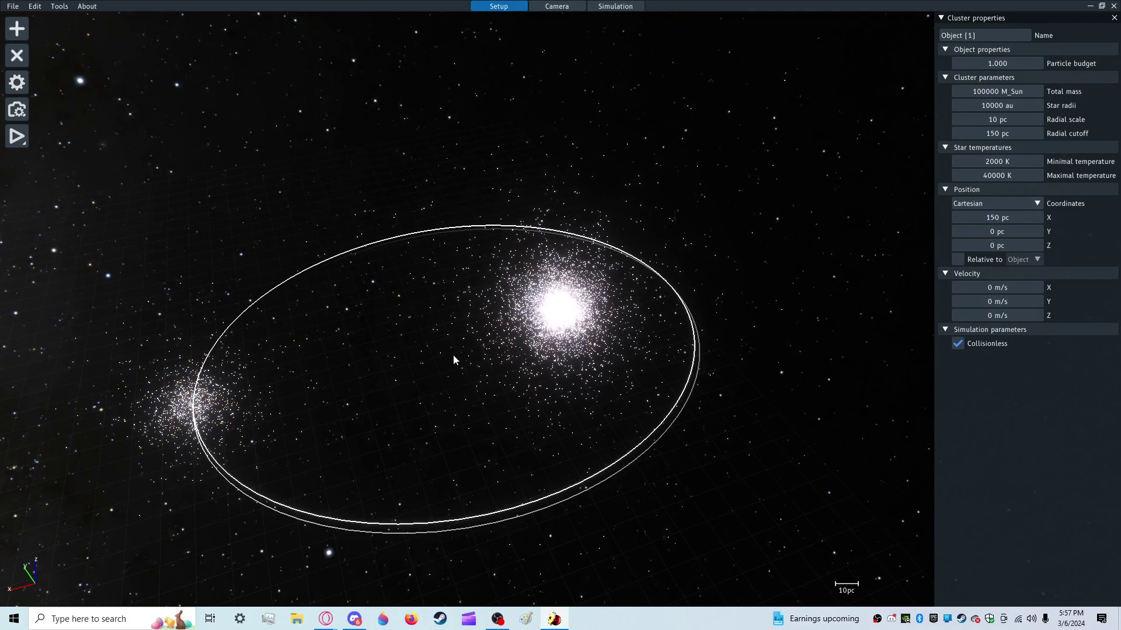
pyautogui.click(187, 411)
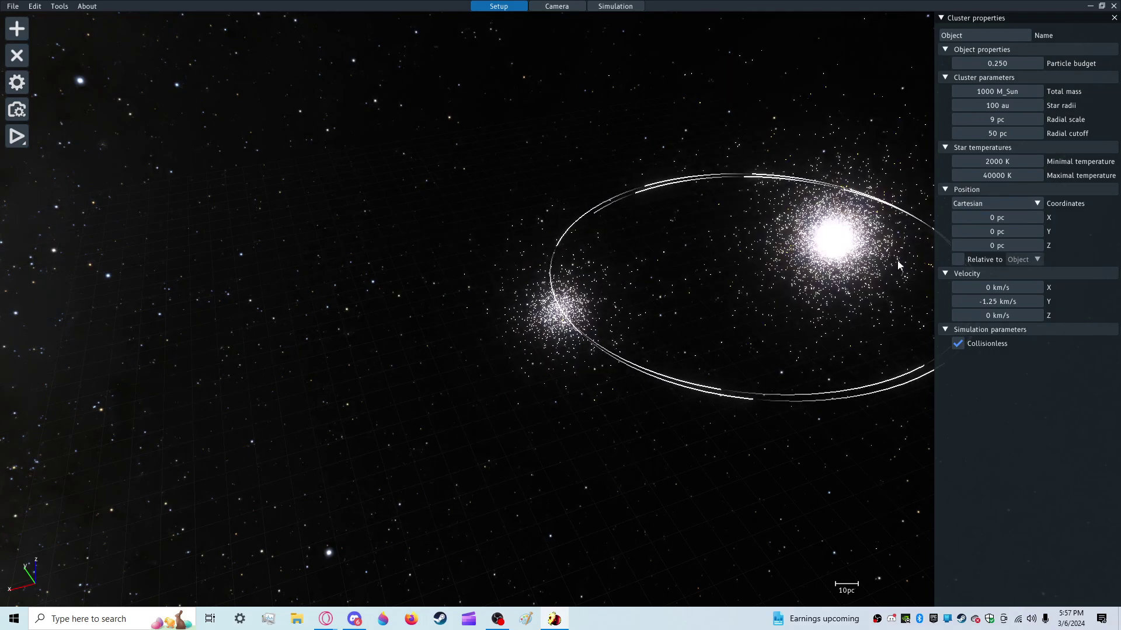
pyautogui.doubleClick(989, 232)
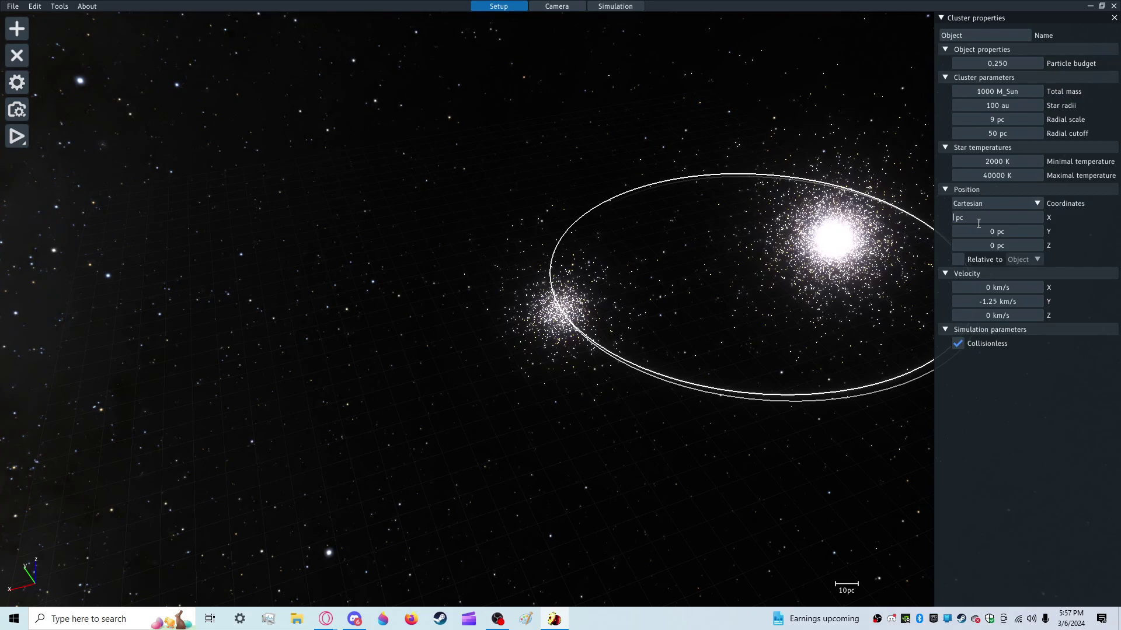
pyautogui.press('Return')
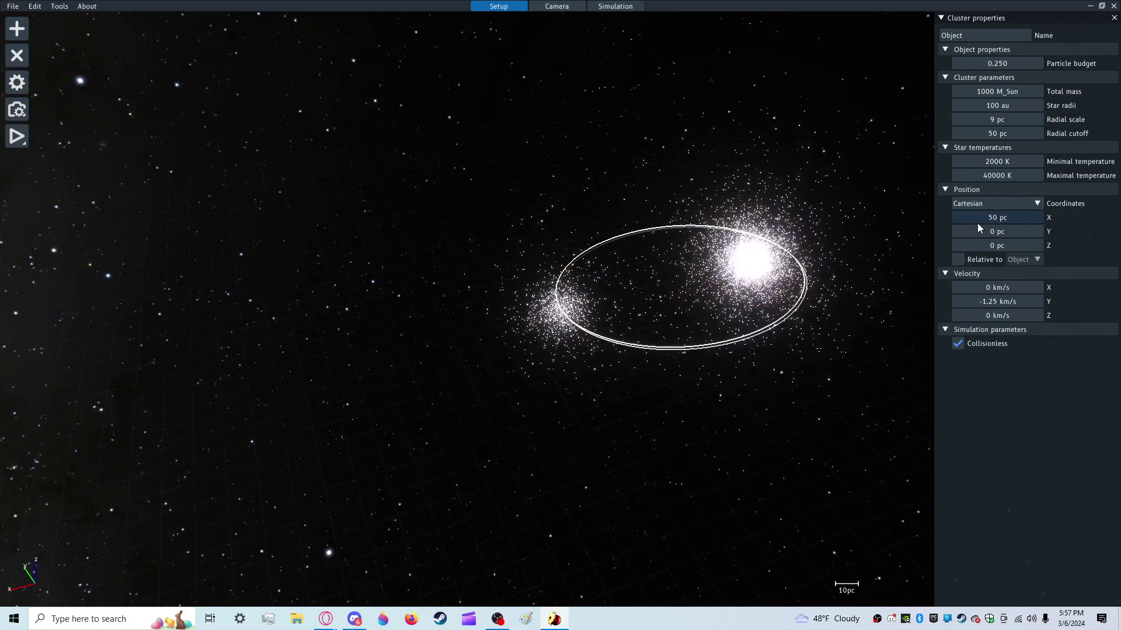
# Step: Set the large cluster's X position to 0 pc
pyautogui.click(760, 259)
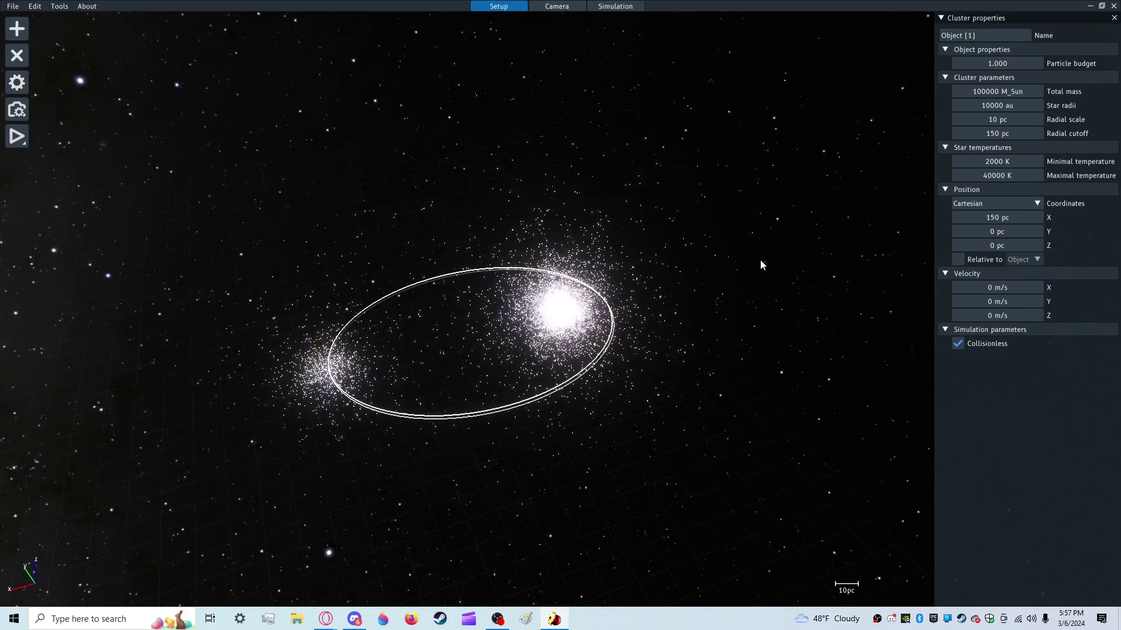
pyautogui.click(992, 213)
pyautogui.write('0')
pyautogui.press('Return')
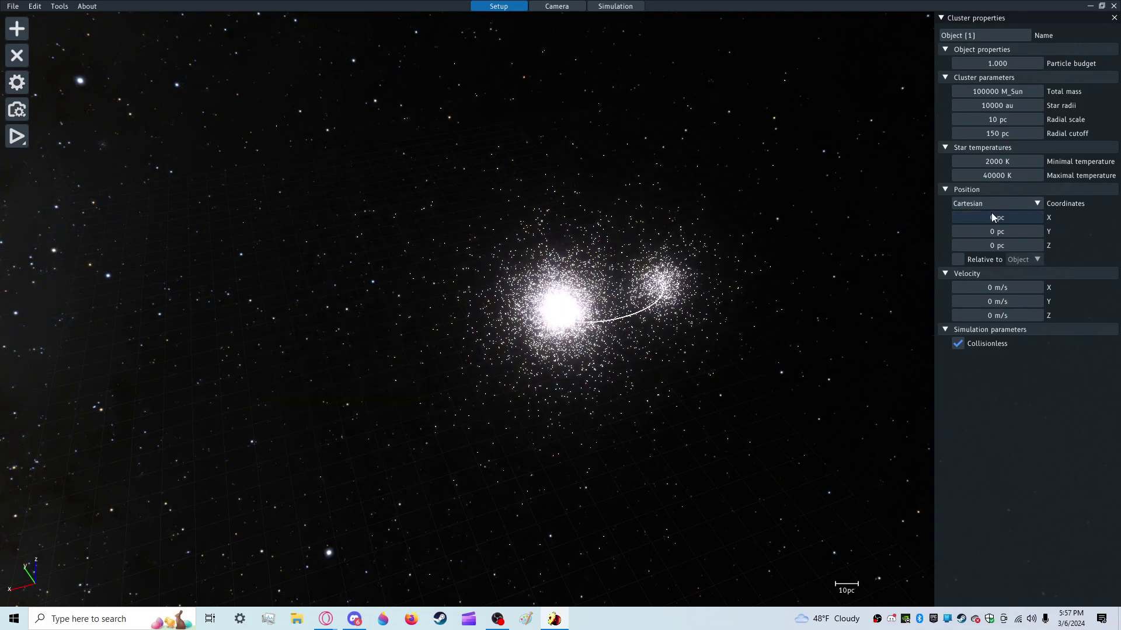
# Step: Set the small cluster's X position to 100 pc and run the simulation with the new layout
pyautogui.click(654, 287)
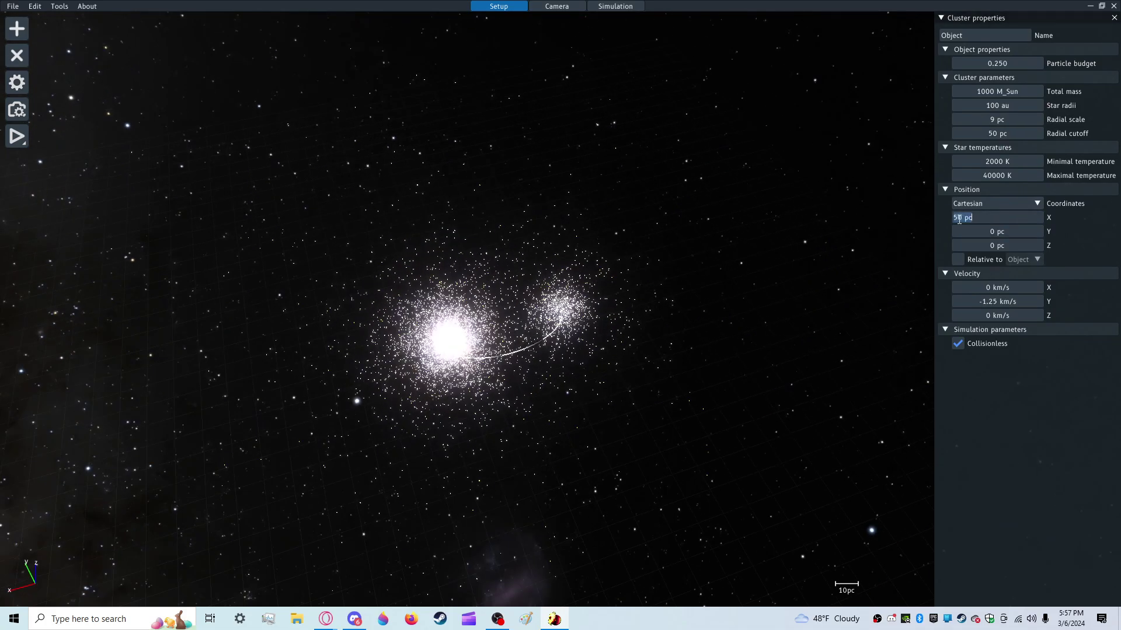
pyautogui.write('0')
pyautogui.press('Return')
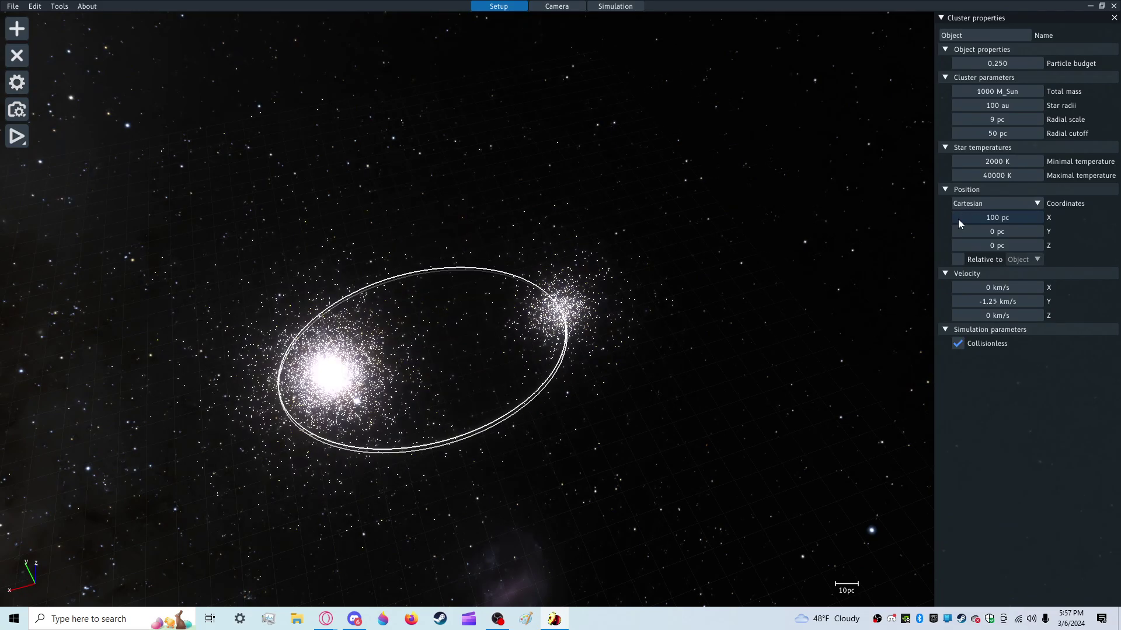
pyautogui.moveTo(385, 285); pyautogui.dragTo(245, 210)
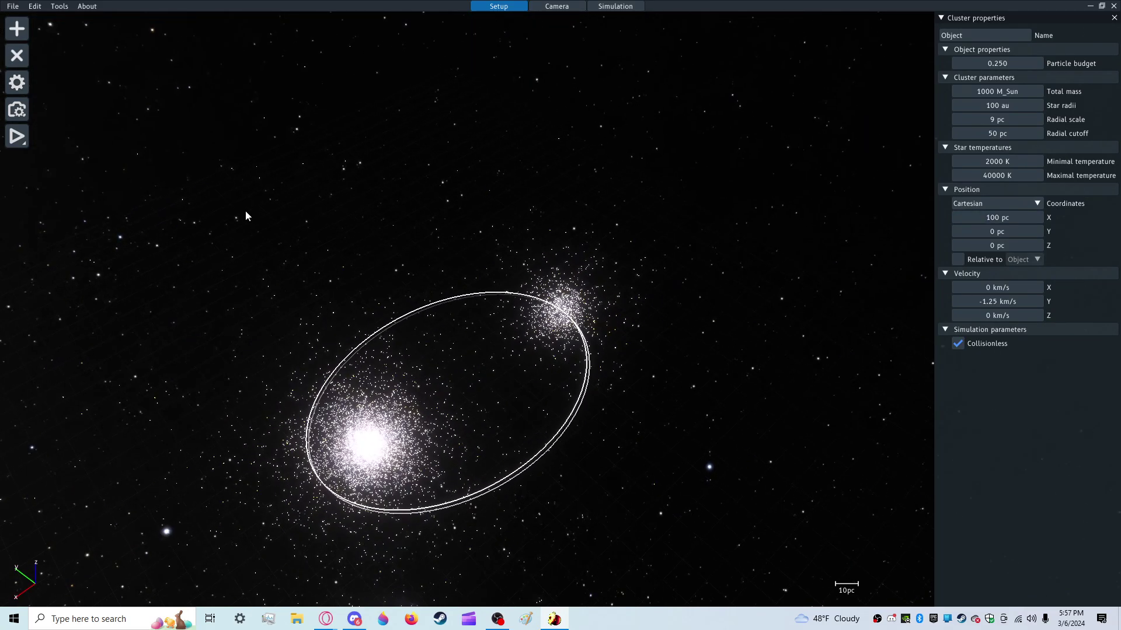
pyautogui.click(18, 142)
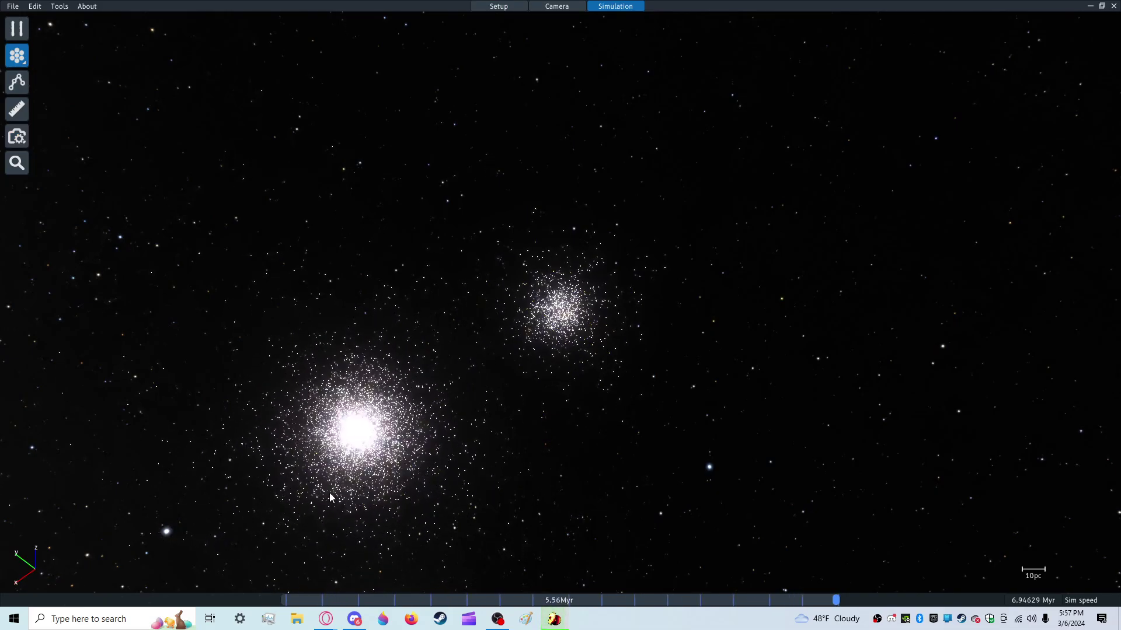
# Step: Center the setup view on the large cluster and rerun the simulation with the 100 pc layout
pyautogui.click(359, 412)
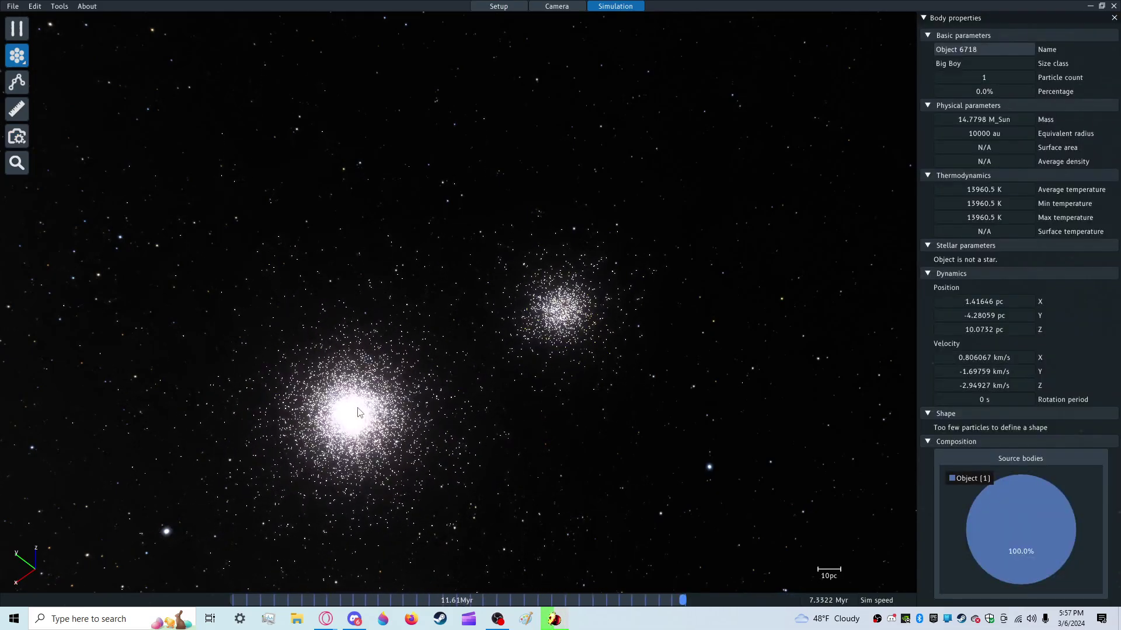
pyautogui.click(499, 6)
pyautogui.click(369, 441)
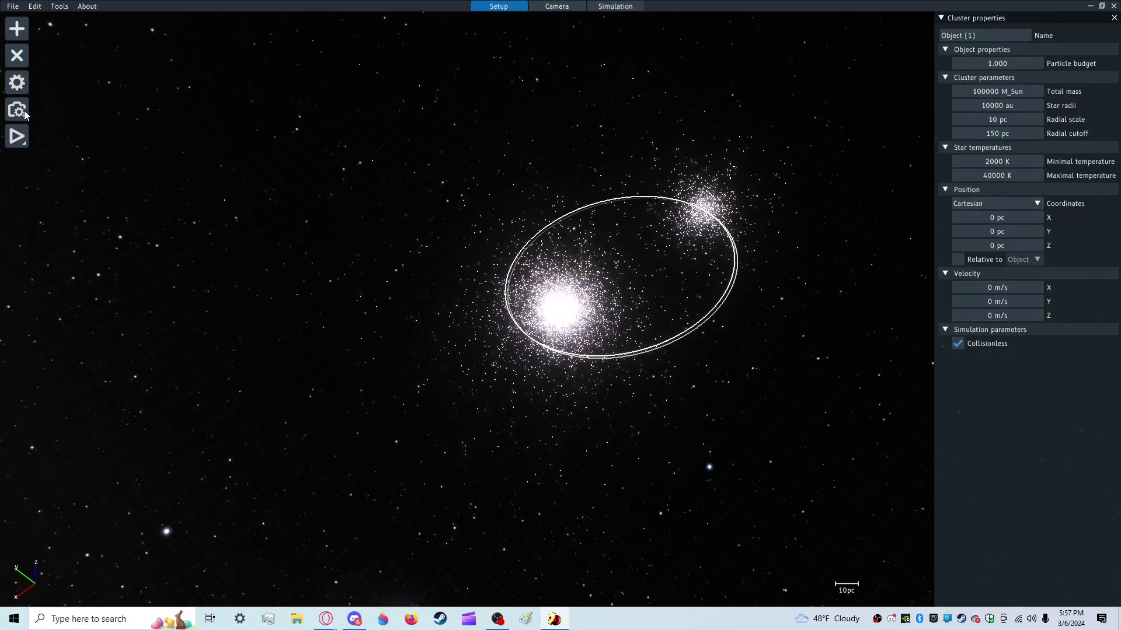
pyautogui.click(17, 137)
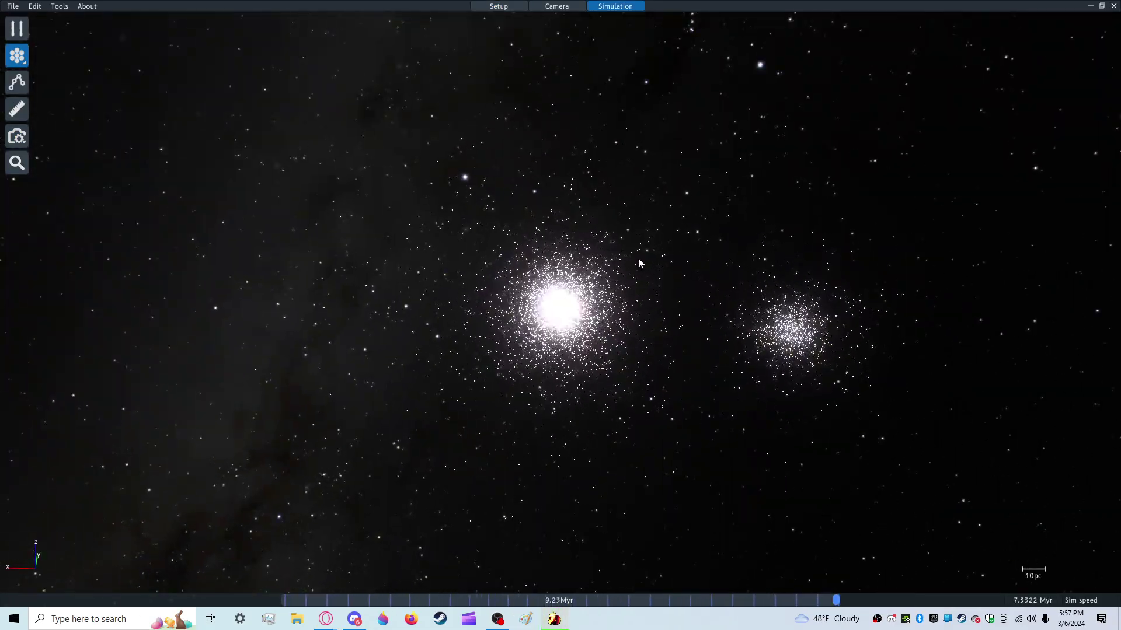
# Step: Watch the small cluster's motion around the large one from several angles, including a closer view
pyautogui.moveTo(639, 258); pyautogui.dragTo(646, 318, button='right')
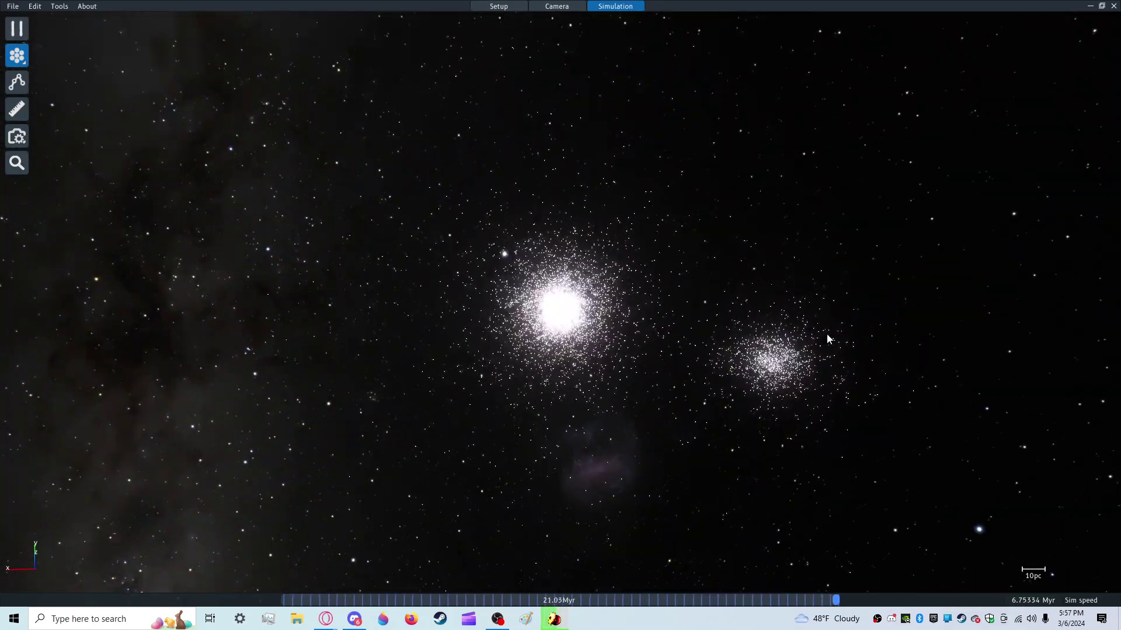
pyautogui.moveTo(812, 398); pyautogui.dragTo(795, 353, button='right')
pyautogui.scroll(3, 794, 353)
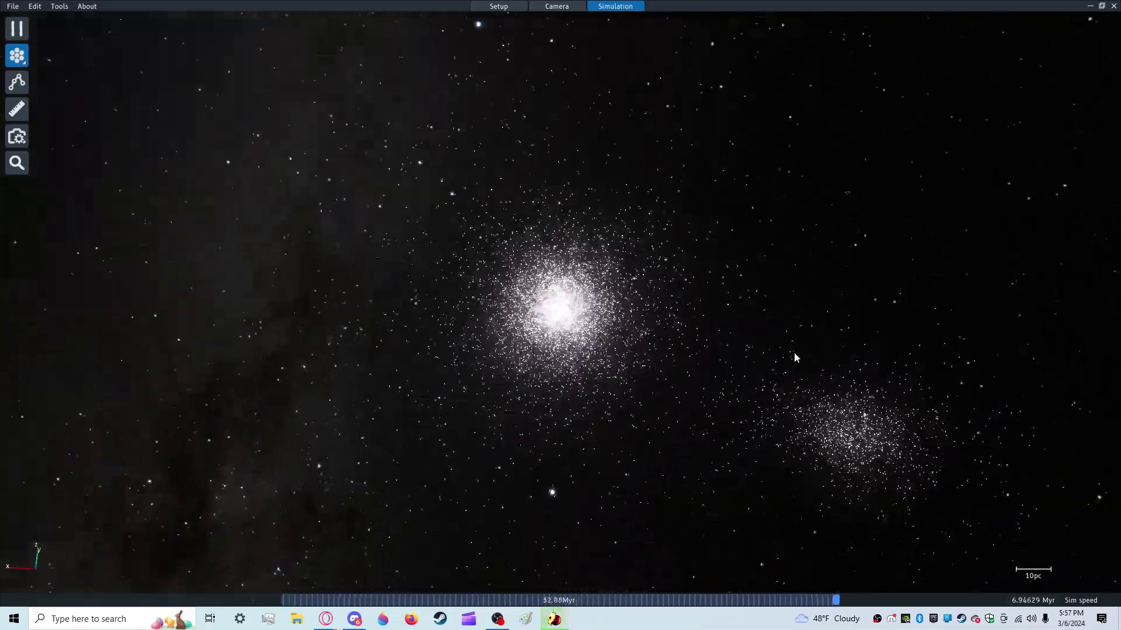
pyautogui.moveTo(795, 357); pyautogui.dragTo(460, 421)
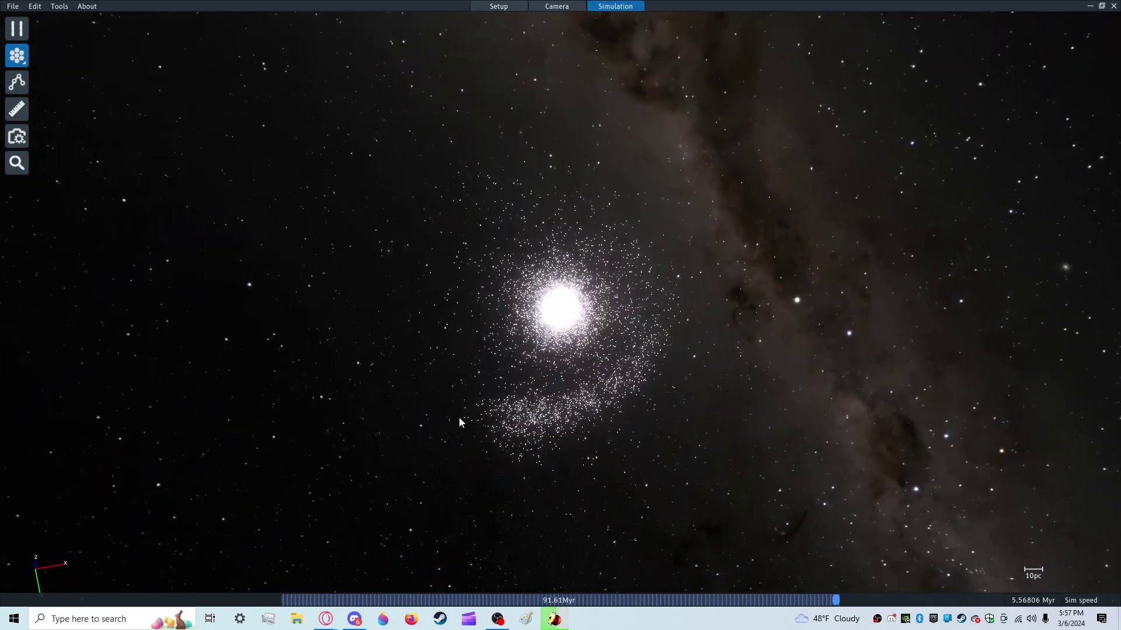
# Step: Return to the setup and set the small cluster's X position to 75 pc
pyautogui.click(509, 7)
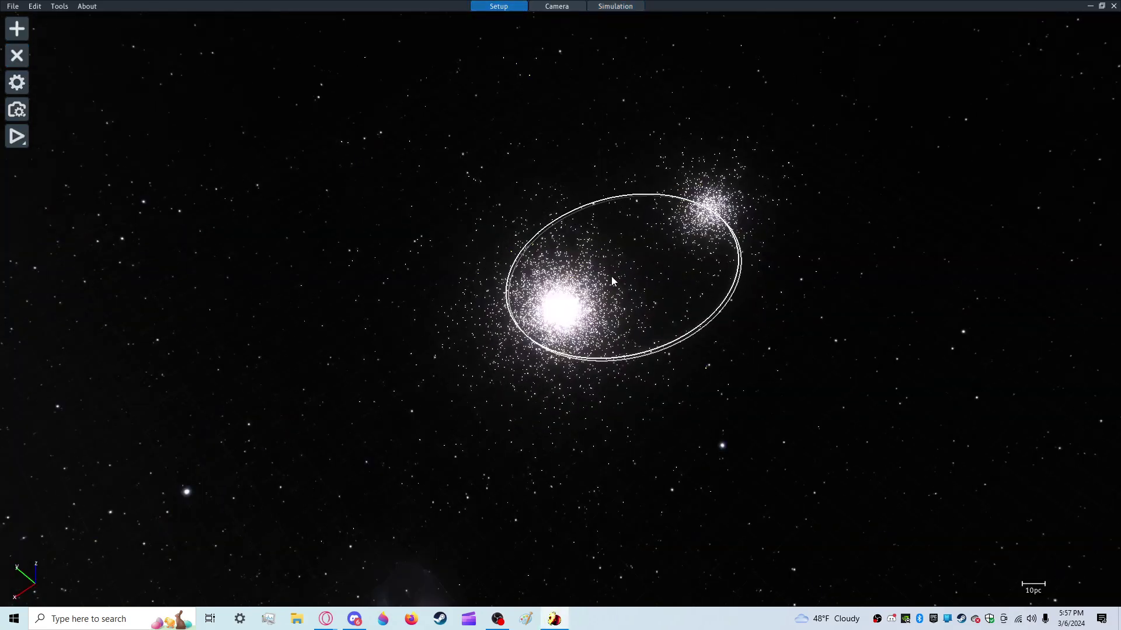
pyautogui.moveTo(611, 276); pyautogui.dragTo(613, 310)
pyautogui.doubleClick(769, 225)
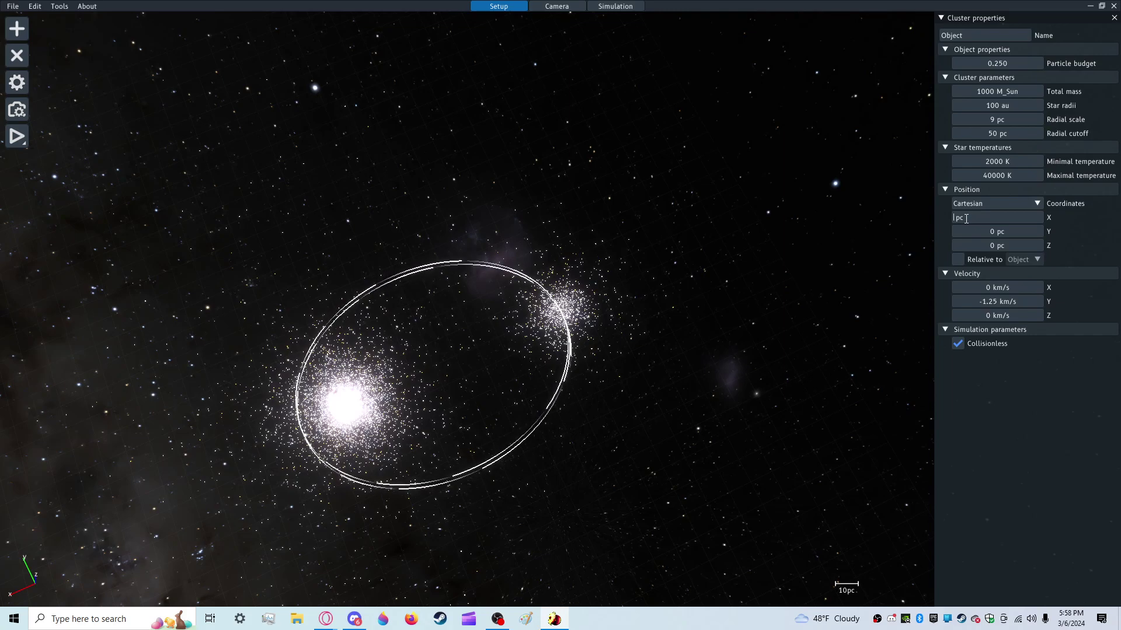
pyautogui.press('Return')
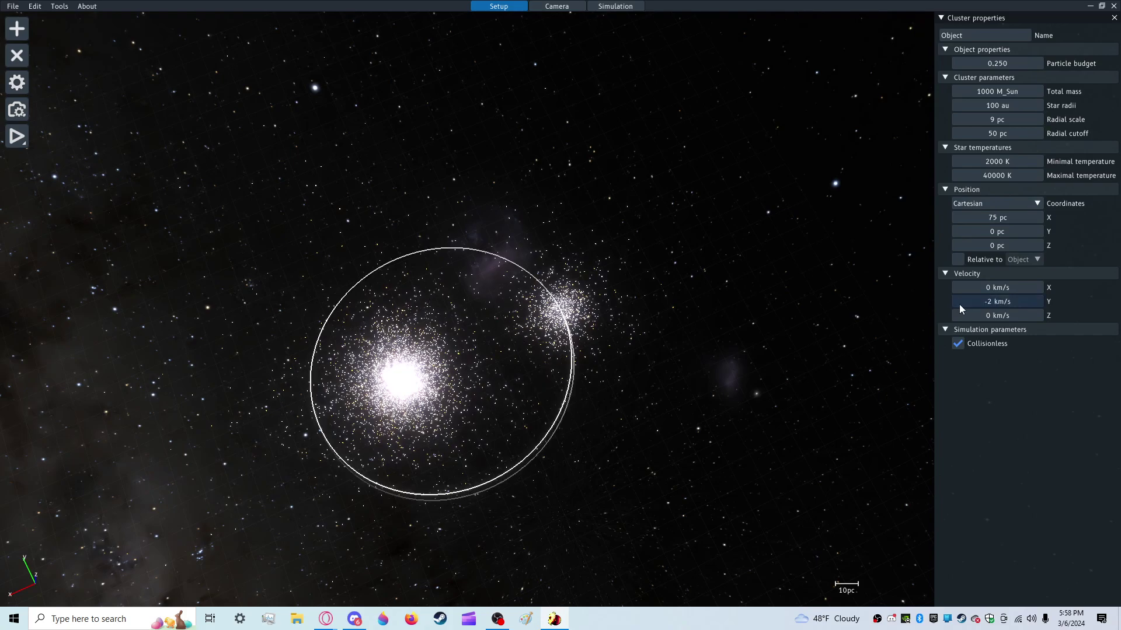
# Step: Adjust the small cluster's Y velocity, trying -3 km/s and settling on -2.5 km/s
pyautogui.doubleClick(974, 303)
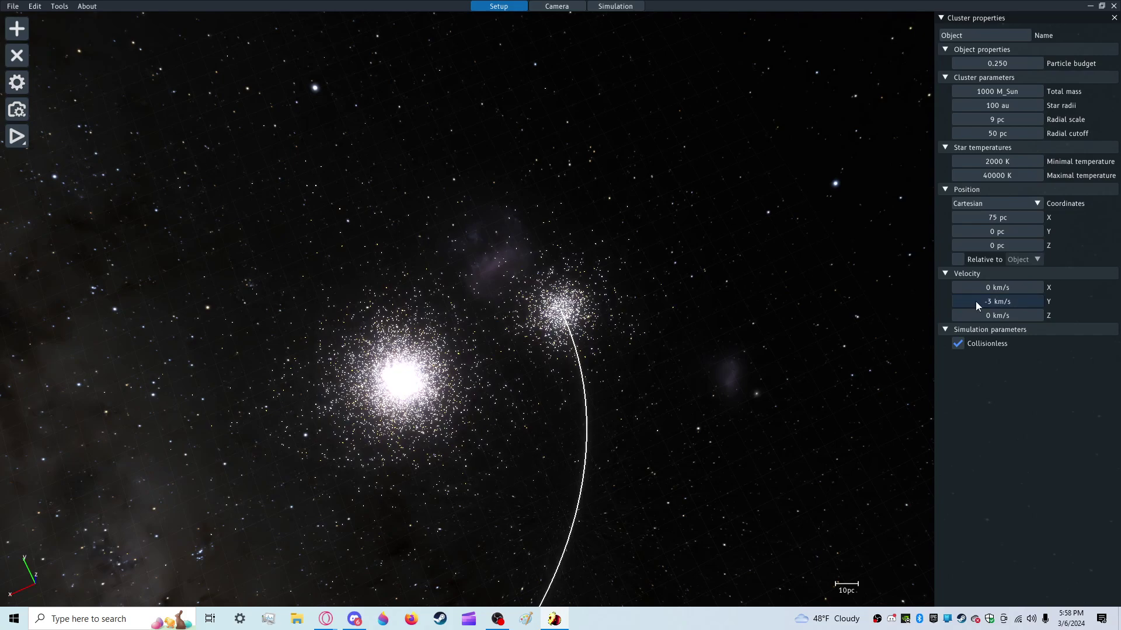
pyautogui.doubleClick(979, 302)
pyautogui.click(962, 303)
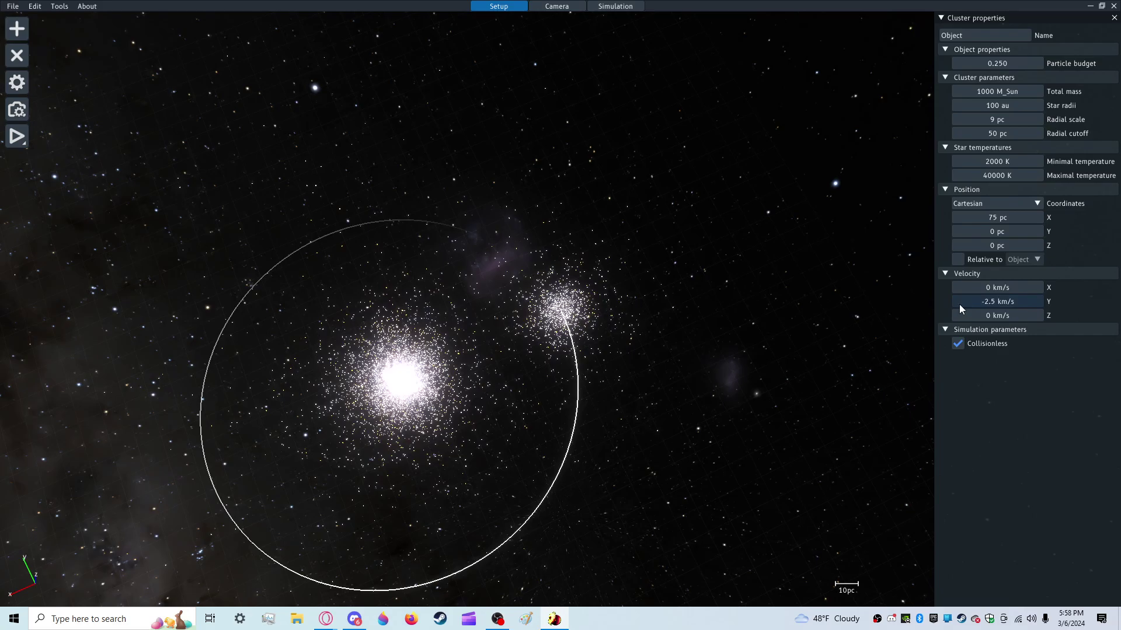
# Step: Start the simulation with the new orbit, go back to the setup to focus on the large cluster, and run it again
pyautogui.moveTo(400, 395); pyautogui.dragTo(451, 376, button='right')
pyautogui.scroll(-2, 451, 377)
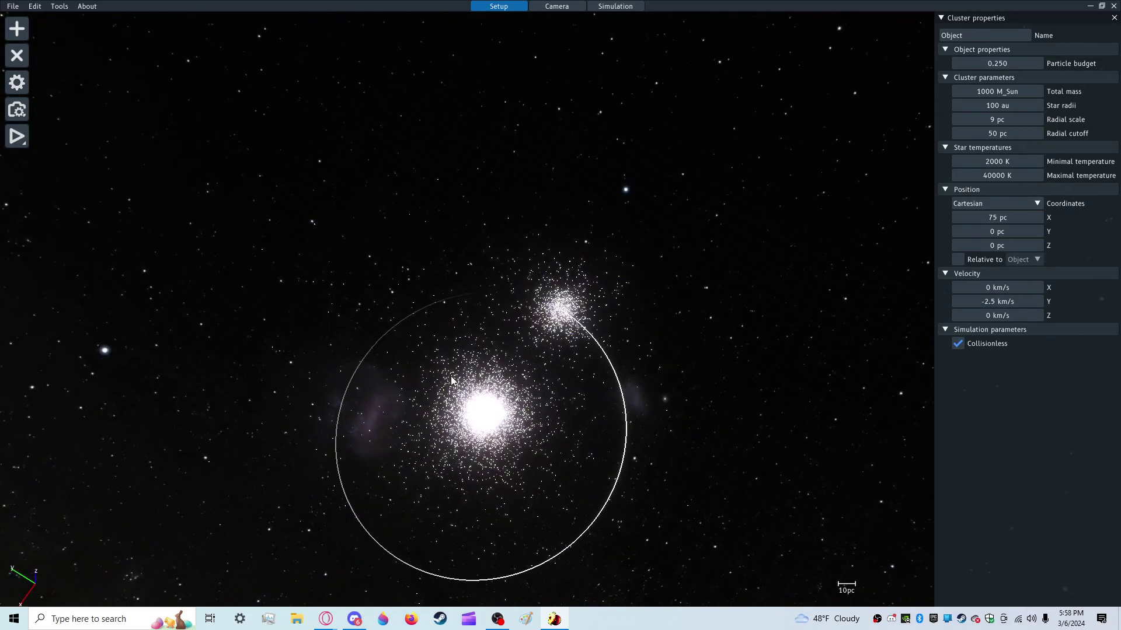
pyautogui.click(17, 136)
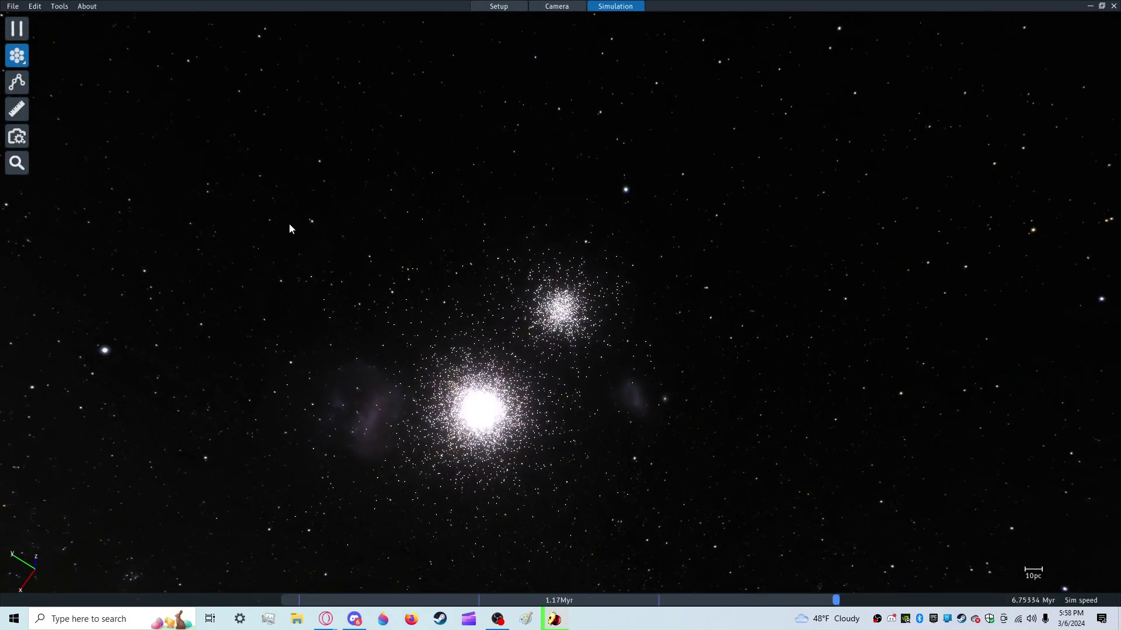
pyautogui.click(512, 6)
pyautogui.click(491, 448)
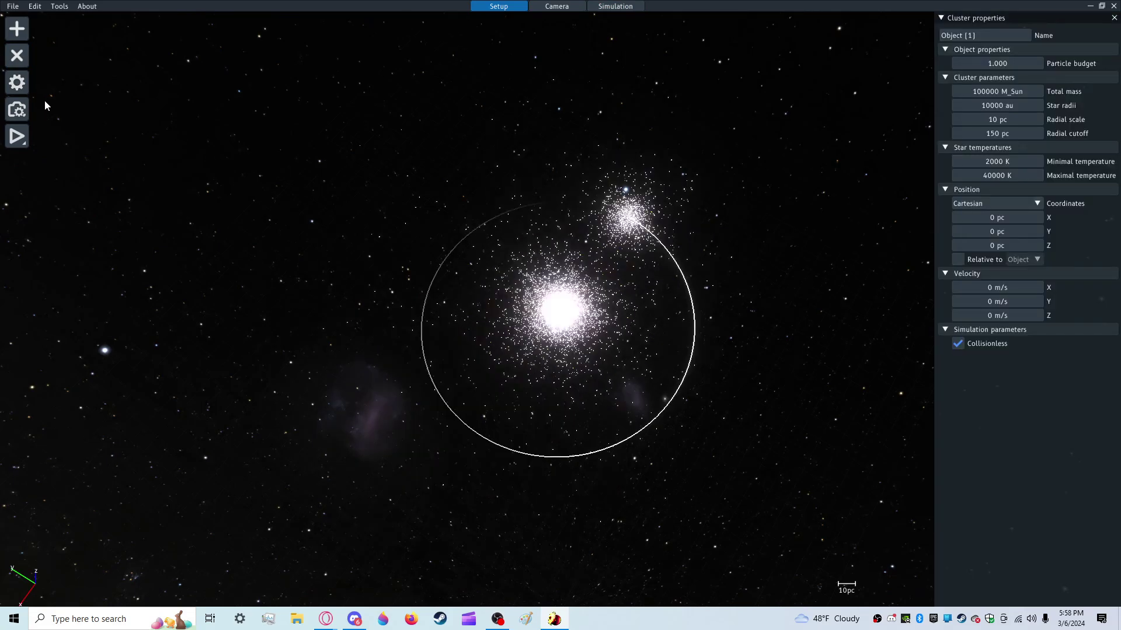
pyautogui.click(17, 136)
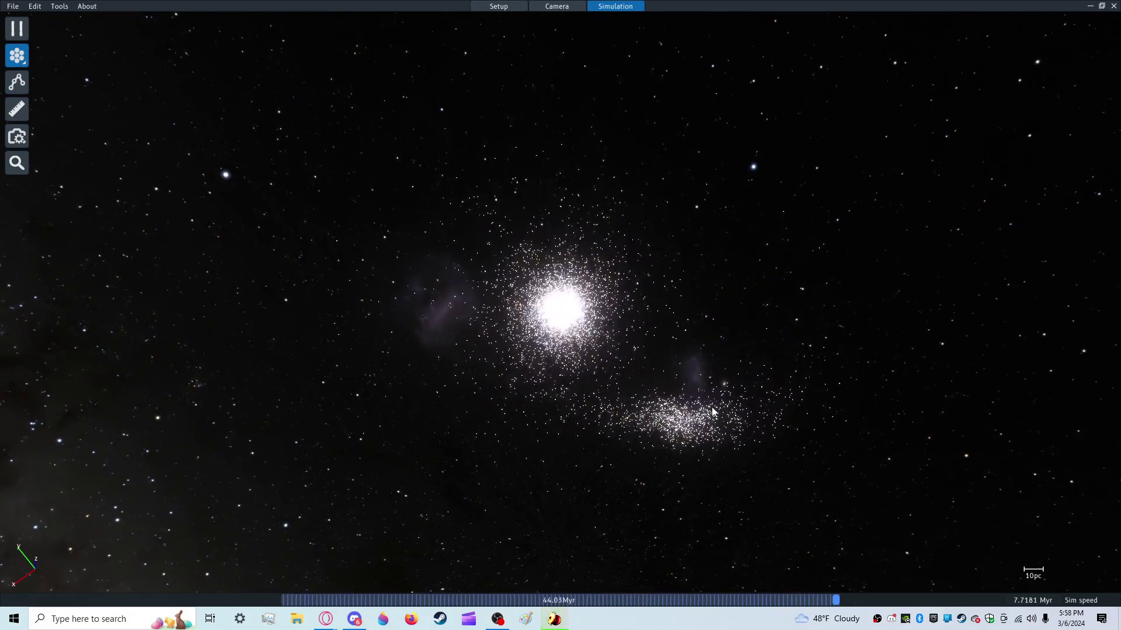
# Step: Examine the small cluster's stars orbiting the large cluster from different angles and from farther away
pyautogui.moveTo(711, 412); pyautogui.dragTo(599, 436)
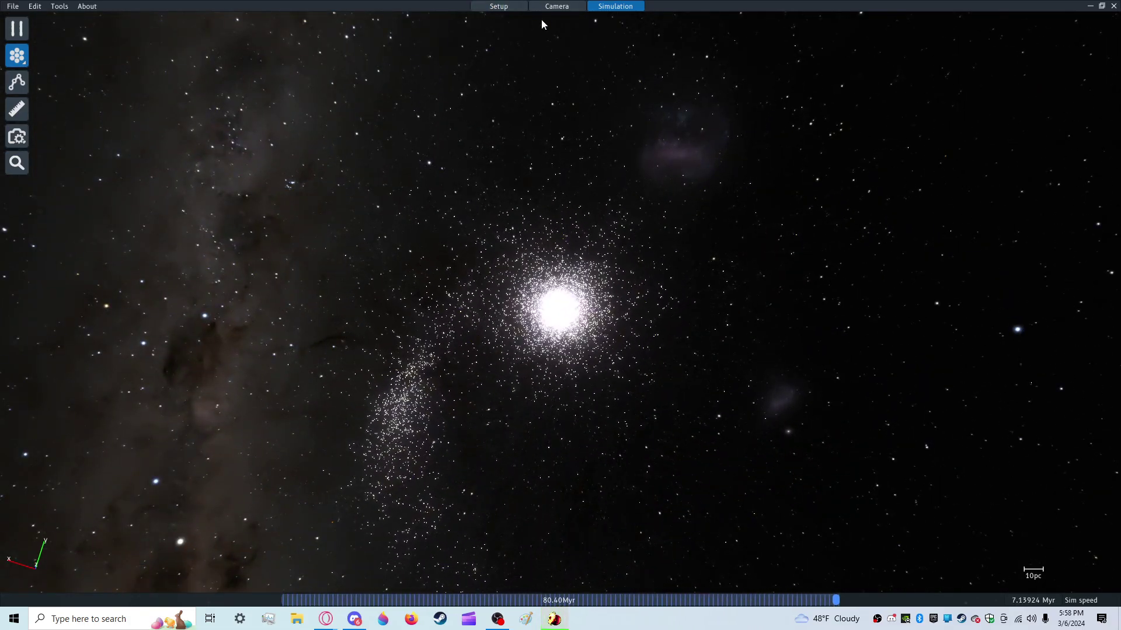
pyautogui.moveTo(433, 72); pyautogui.dragTo(443, 20)
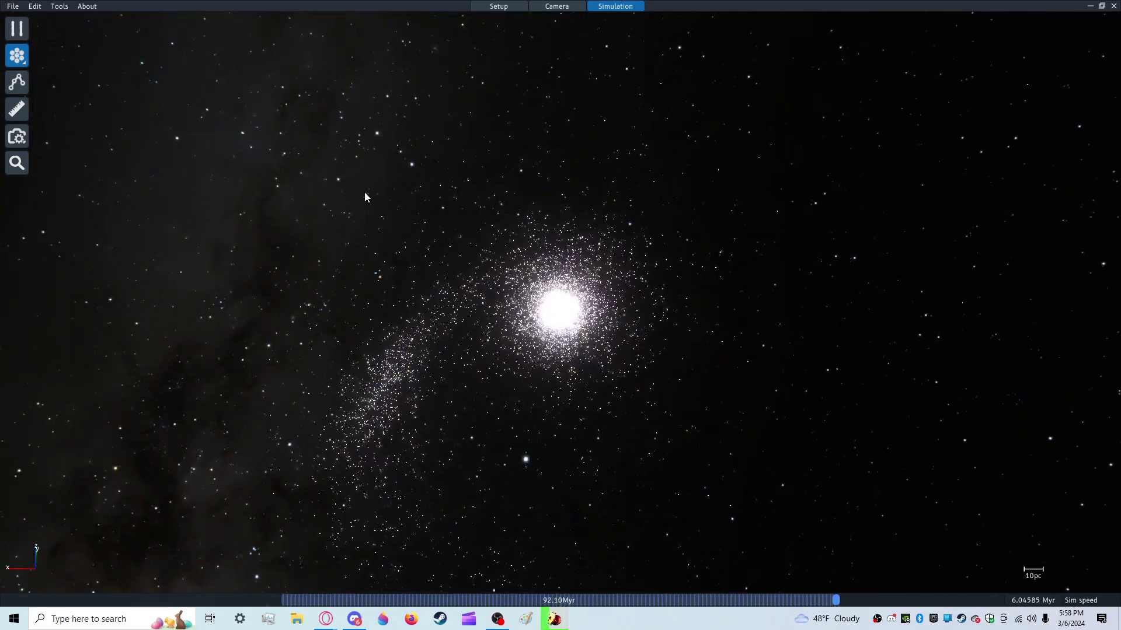
pyautogui.moveTo(364, 194); pyautogui.dragTo(289, 286)
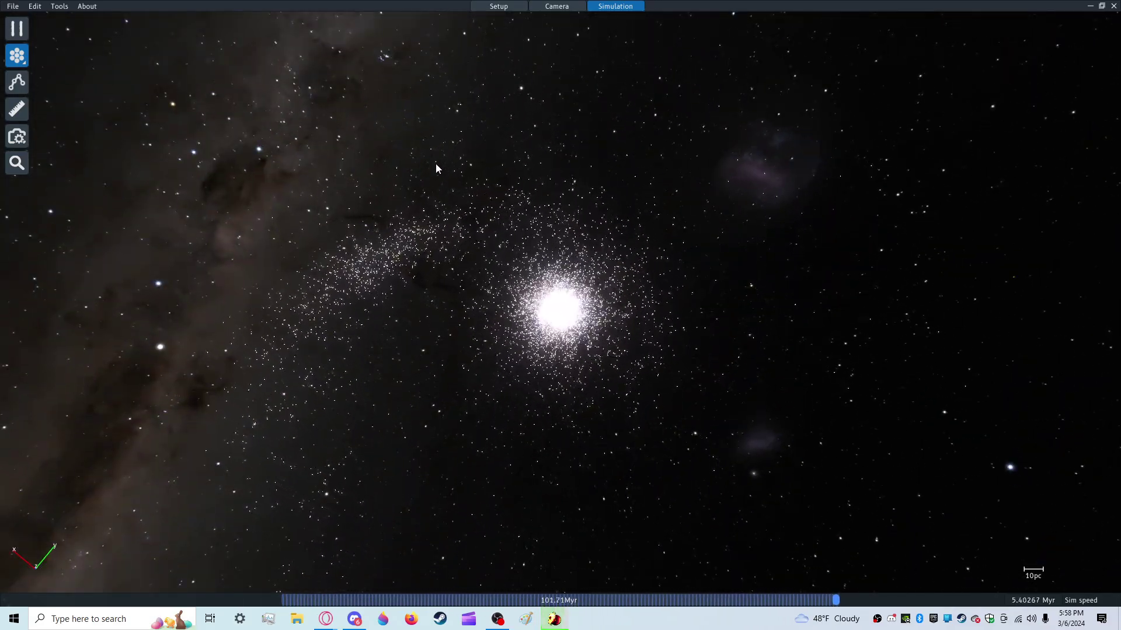
pyautogui.scroll(-3, 455, 160)
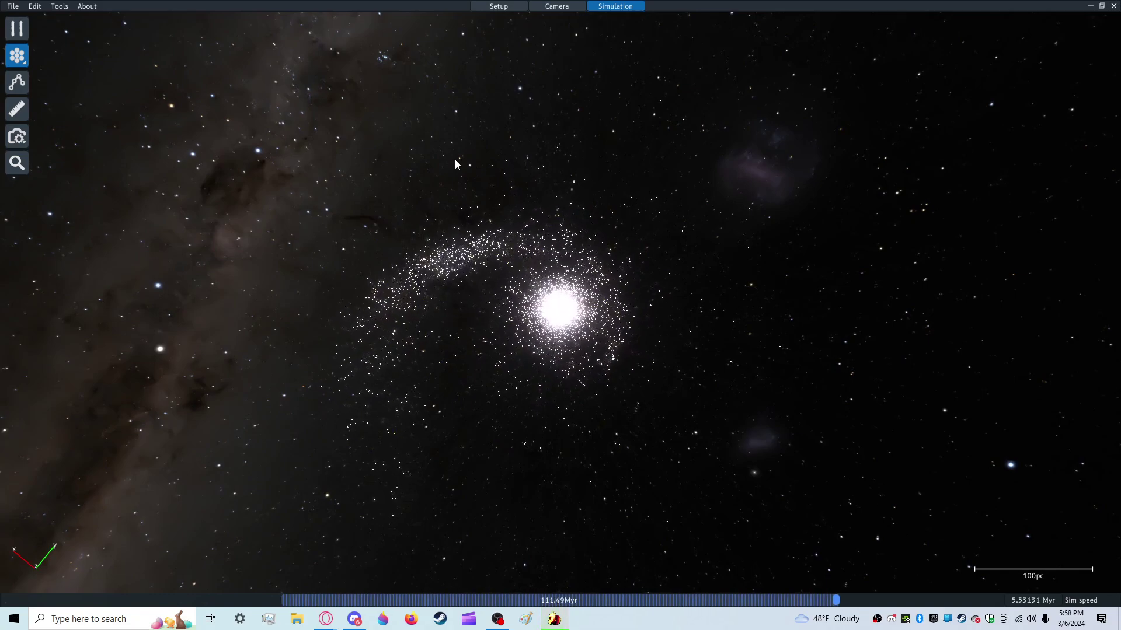
# Step: Return to the setup, set the small cluster's Y velocity to -1 km/s, and run the simulation
pyautogui.click(503, 7)
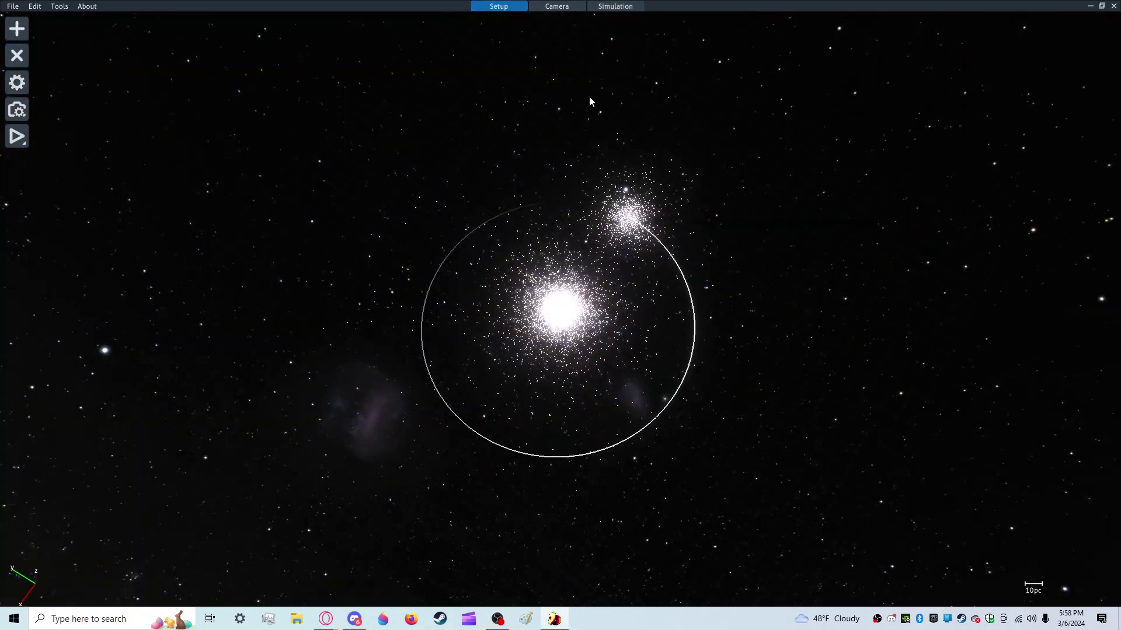
pyautogui.click(629, 213)
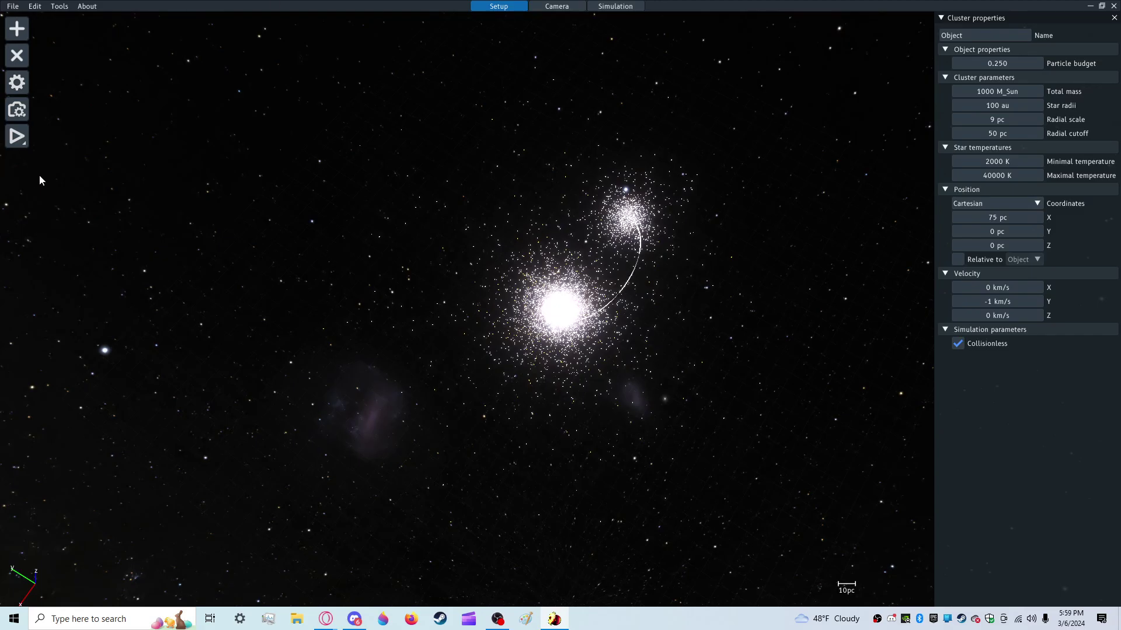
pyautogui.click(17, 136)
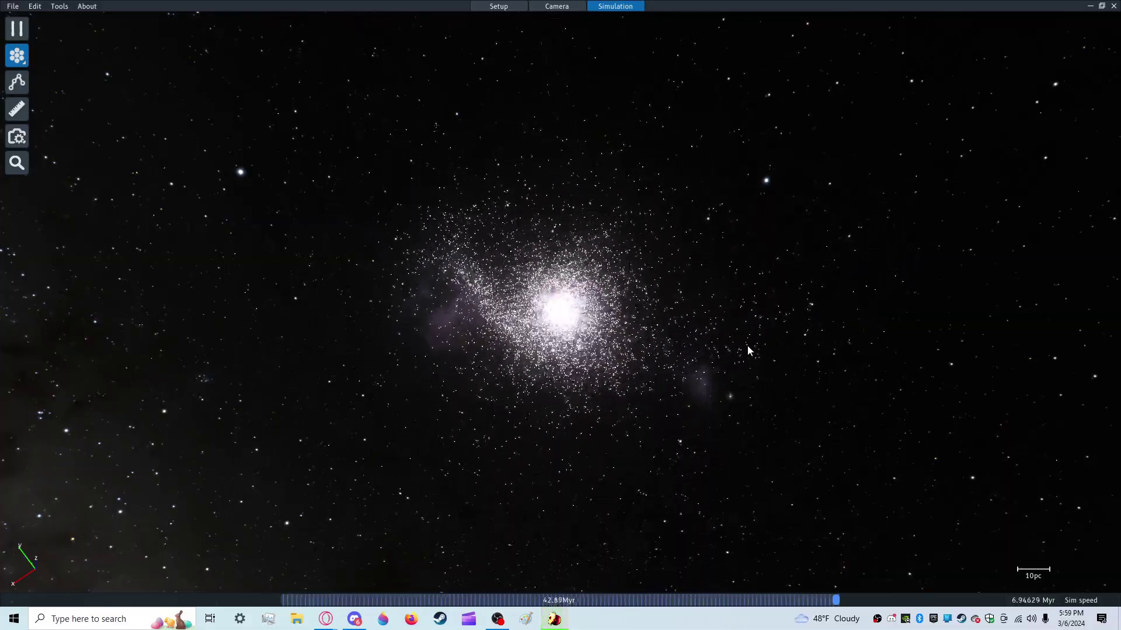
# Step: Observe how the small cluster's stars interact with the large cluster on the slower orbit, at various angles and distances
pyautogui.moveTo(748, 346); pyautogui.dragTo(595, 341, button='right')
pyautogui.moveTo(597, 346); pyautogui.dragTo(733, 209)
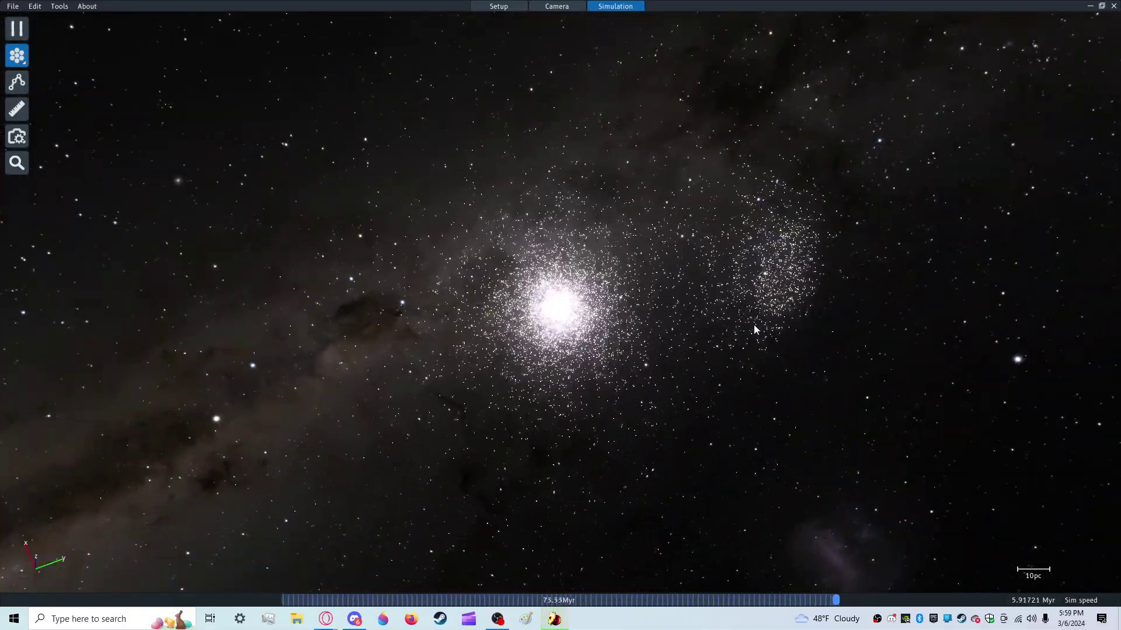
pyautogui.moveTo(695, 288); pyautogui.dragTo(980, 479)
pyautogui.scroll(-5, 915, 460)
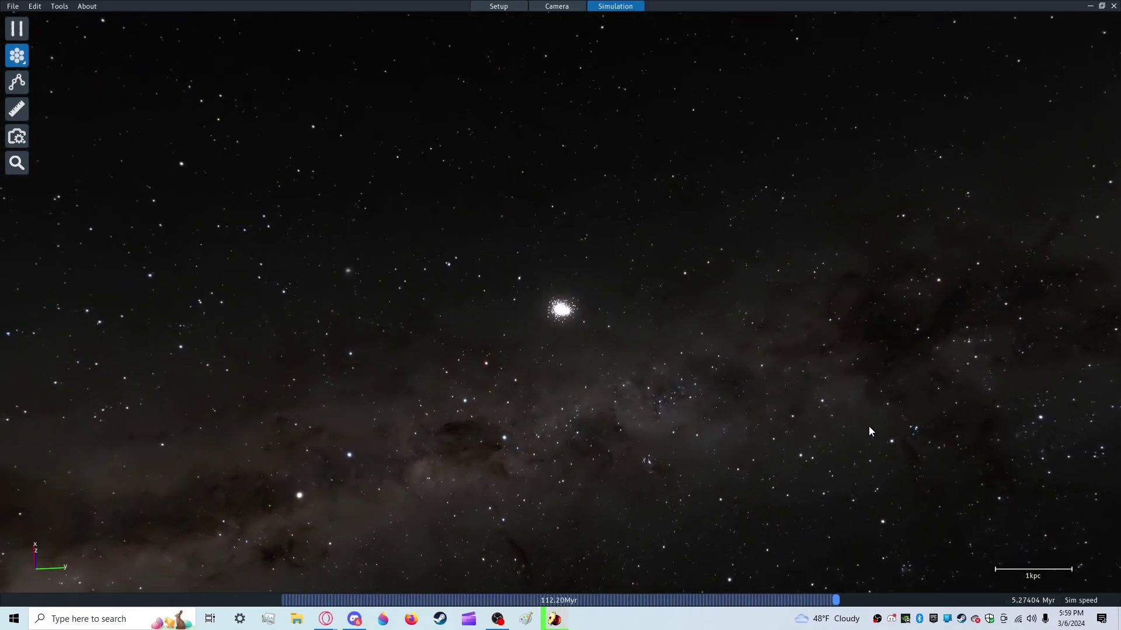
pyautogui.scroll(5, 868, 431)
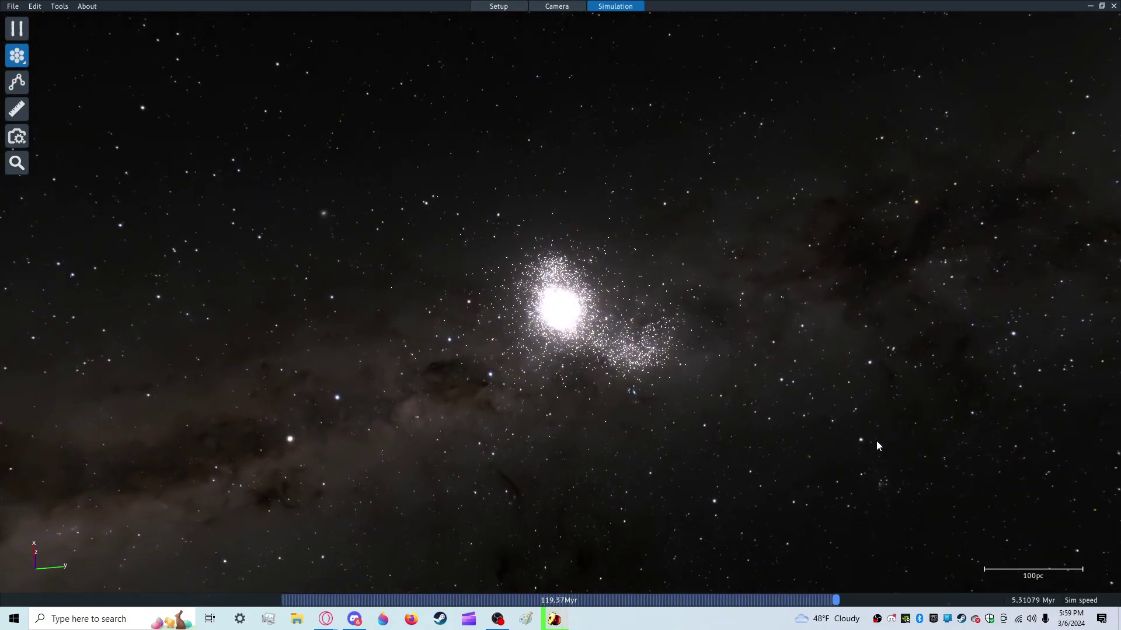
pyautogui.scroll(5, 877, 441)
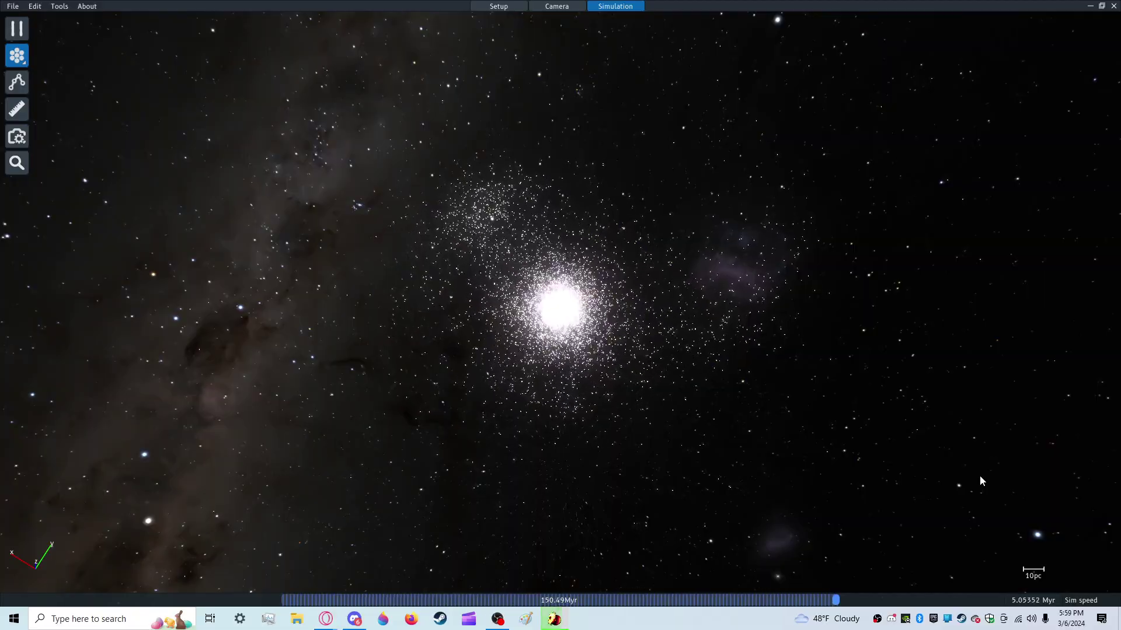
pyautogui.scroll(2, 980, 476)
pyautogui.moveTo(979, 476); pyautogui.dragTo(1080, 367)
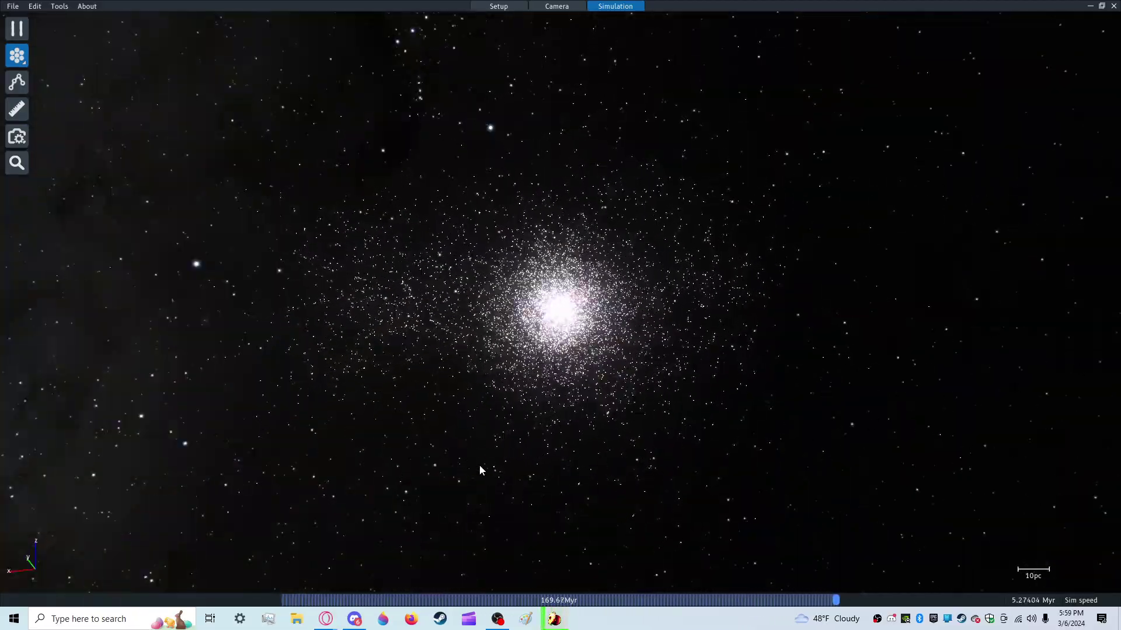
pyautogui.moveTo(480, 469); pyautogui.dragTo(585, 510)
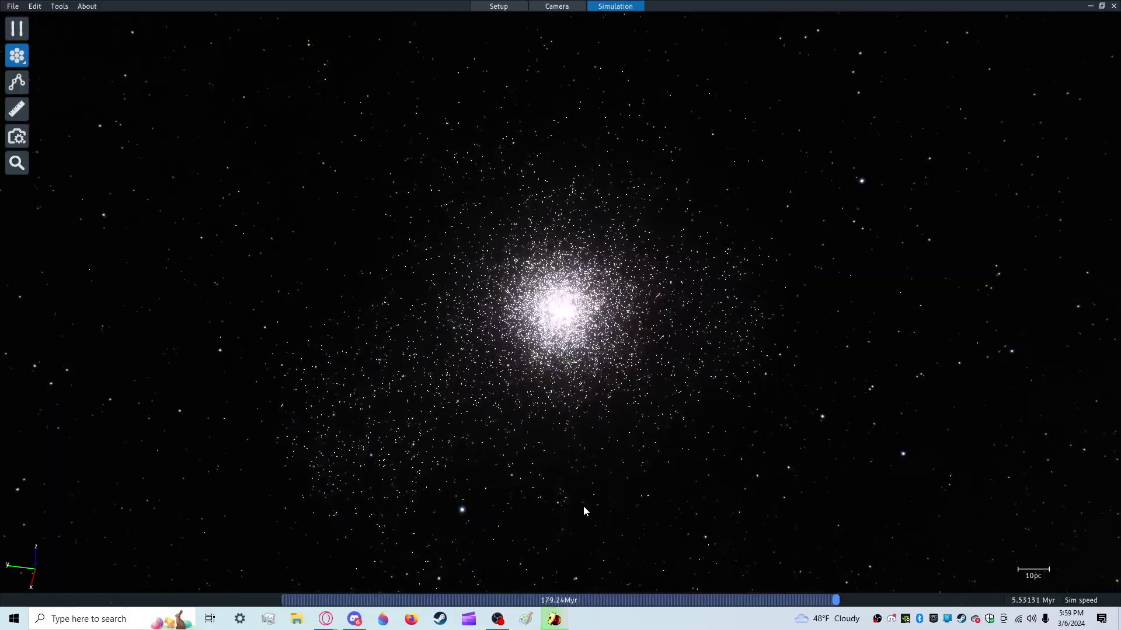
pyautogui.moveTo(583, 510); pyautogui.dragTo(502, 240)
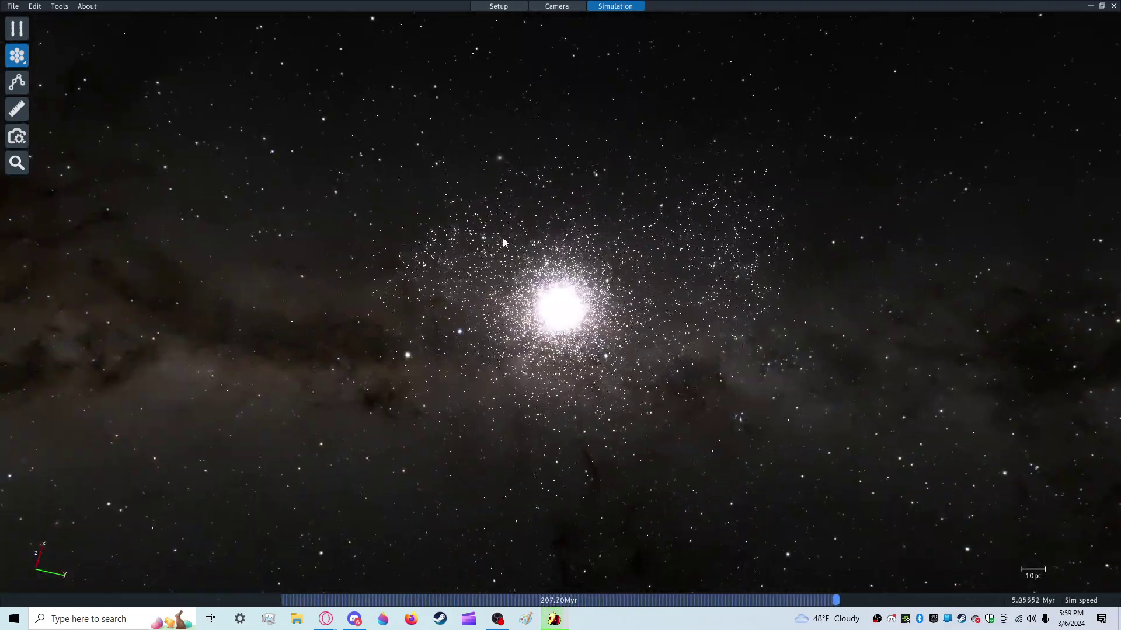
pyautogui.moveTo(833, 363); pyautogui.dragTo(512, 46)
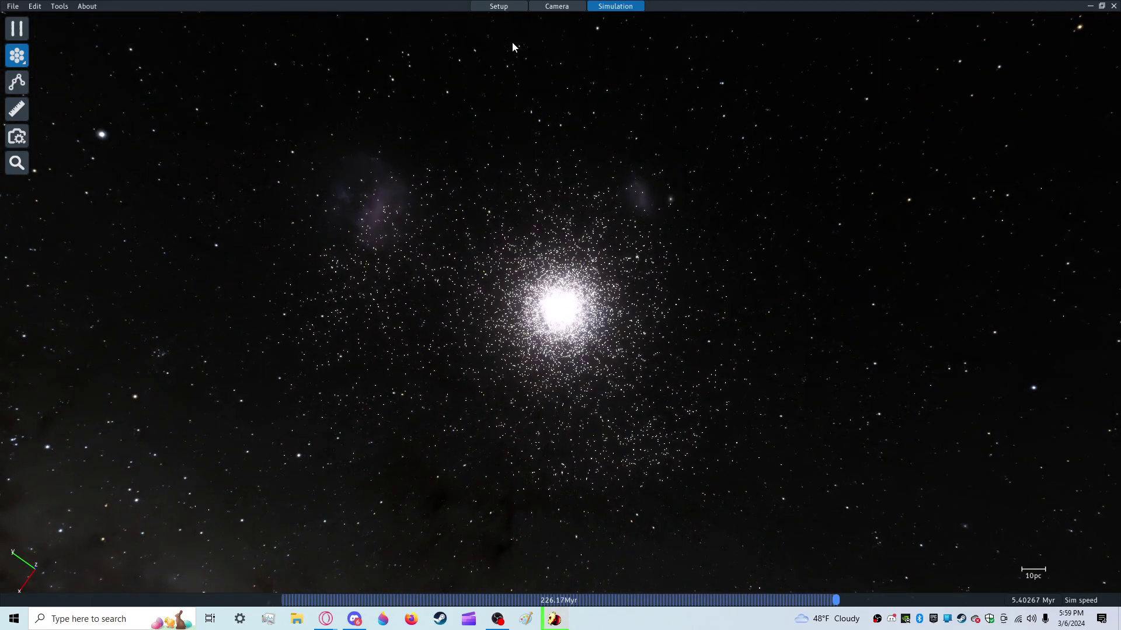
# Step: Set the small cluster's Y velocity to 0 m/s in the setup and watch the resulting simulation up close
pyautogui.click(490, 6)
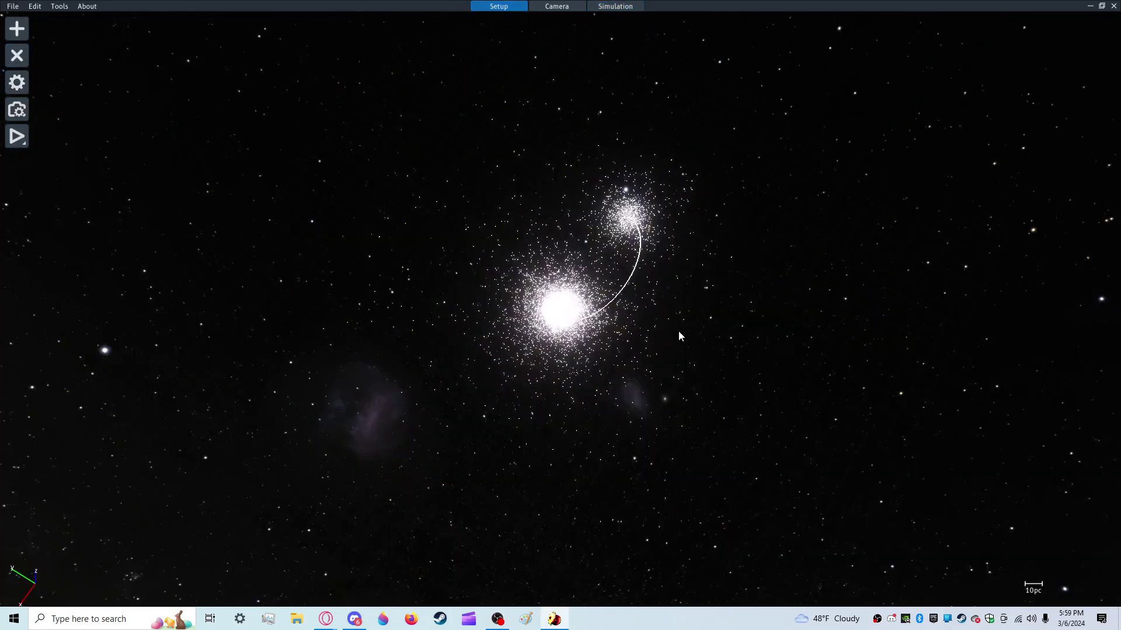
pyautogui.click(624, 225)
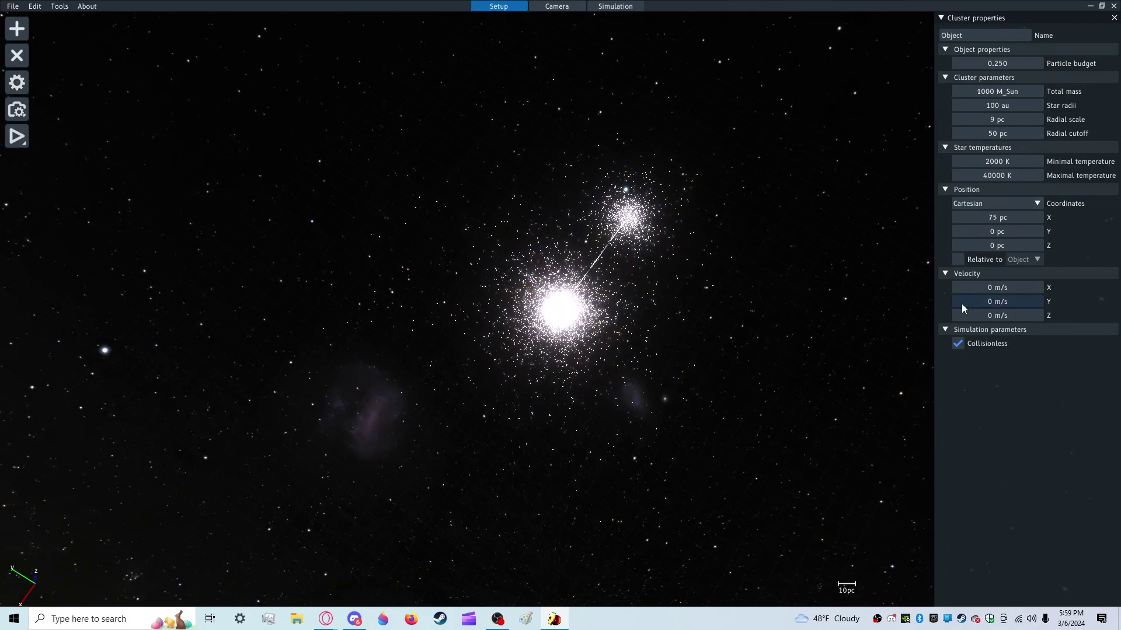
pyautogui.moveTo(706, 256); pyautogui.dragTo(485, 162, button='right')
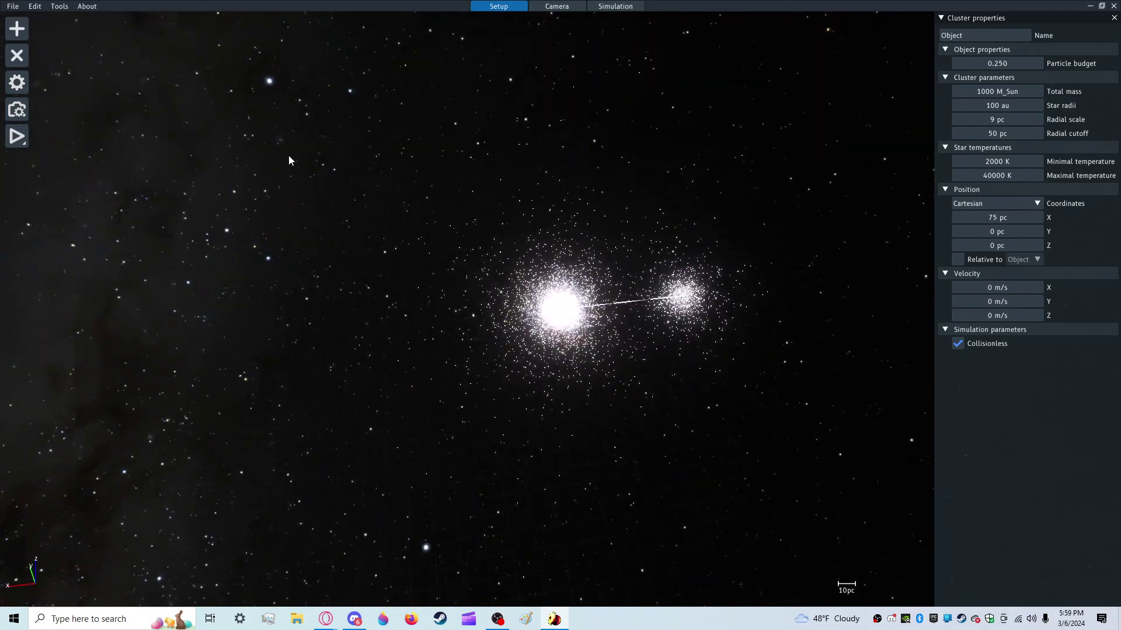
pyautogui.click(17, 136)
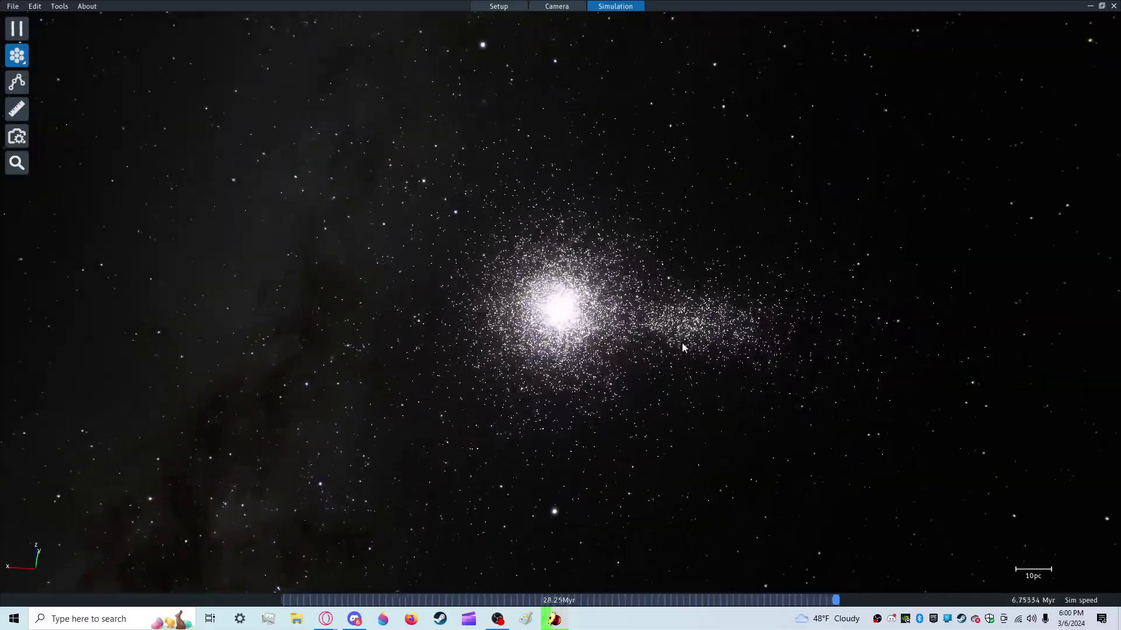
pyautogui.scroll(3, 601, 337)
pyautogui.scroll(5, 601, 337)
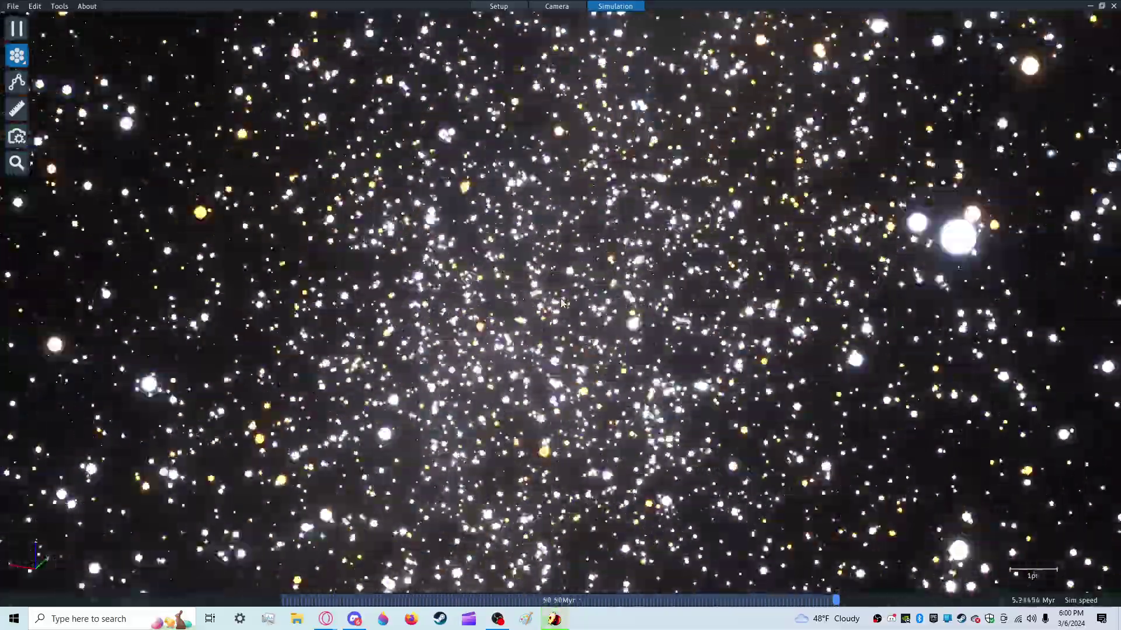
# Step: Examine the dense core of the simulated cluster up close and the whole cluster from farther away
pyautogui.scroll(2, 561, 299)
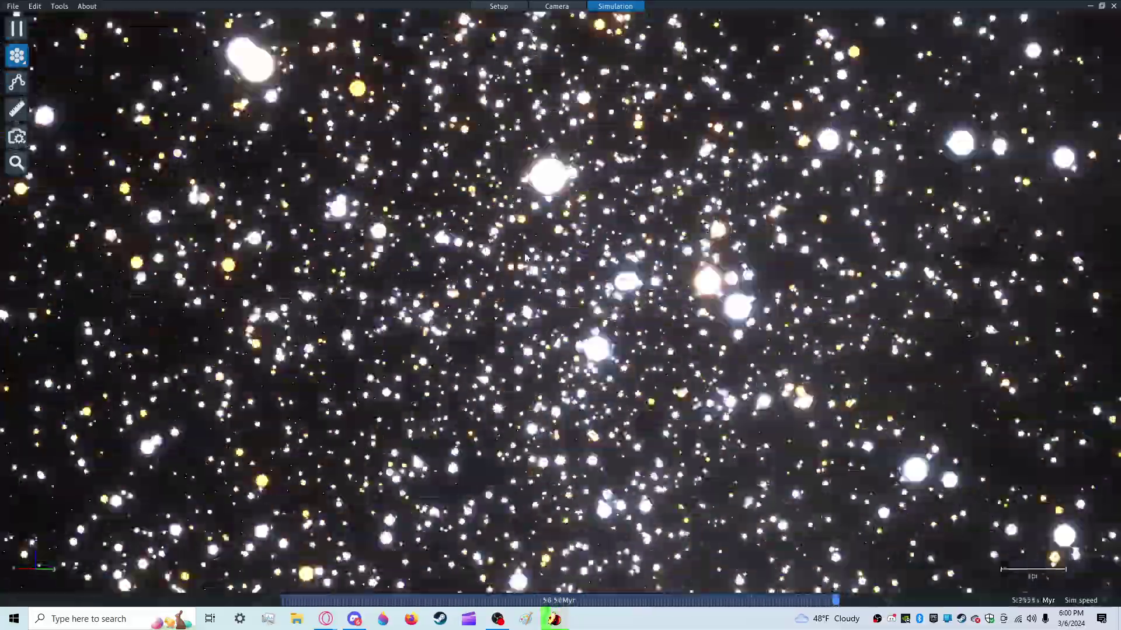
pyautogui.moveTo(560, 300); pyautogui.dragTo(709, 213, button='right')
pyautogui.scroll(-5, 709, 211)
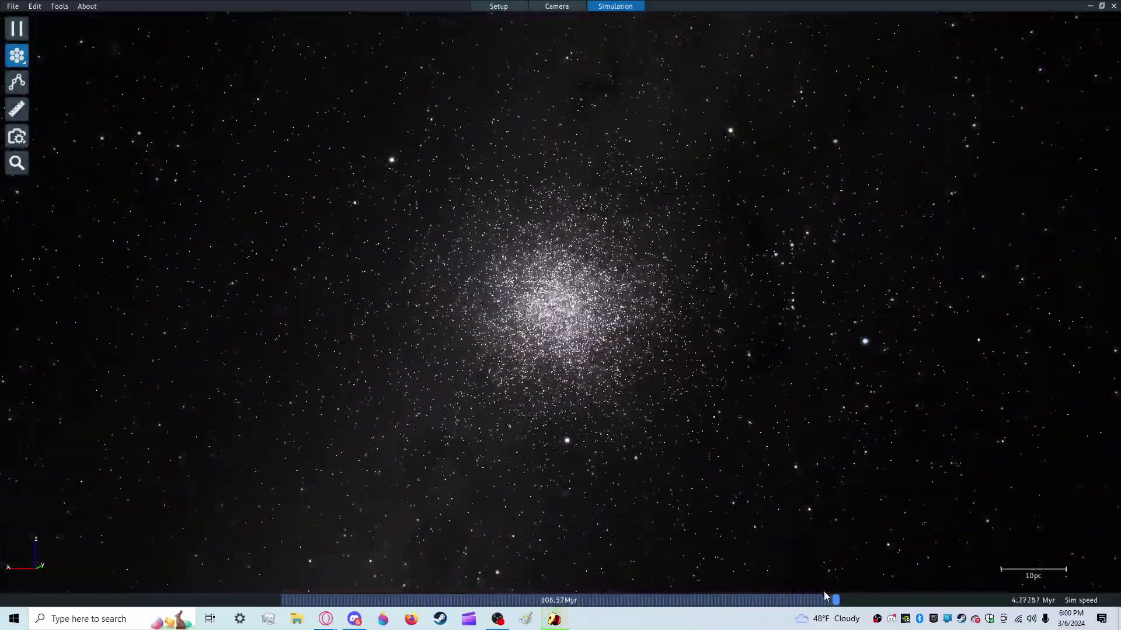
# Step: Rewind the recorded simulation to 102.41 Myr and replay it at a speed of 40591 yr, viewed from within the core
pyautogui.click(806, 600)
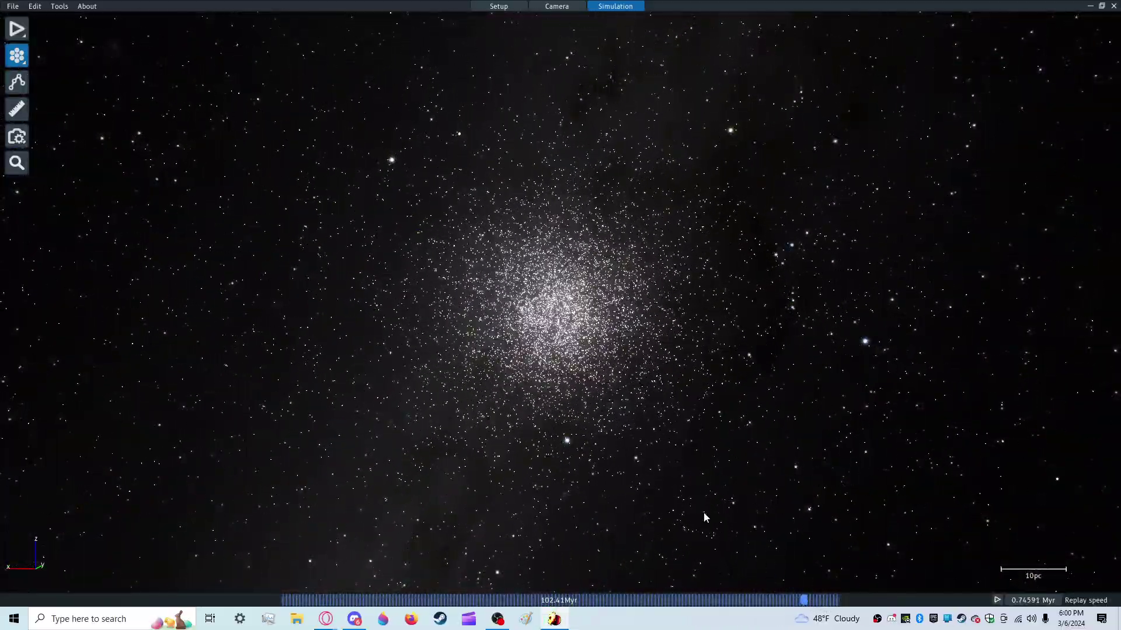
pyautogui.scroll(5, 702, 512)
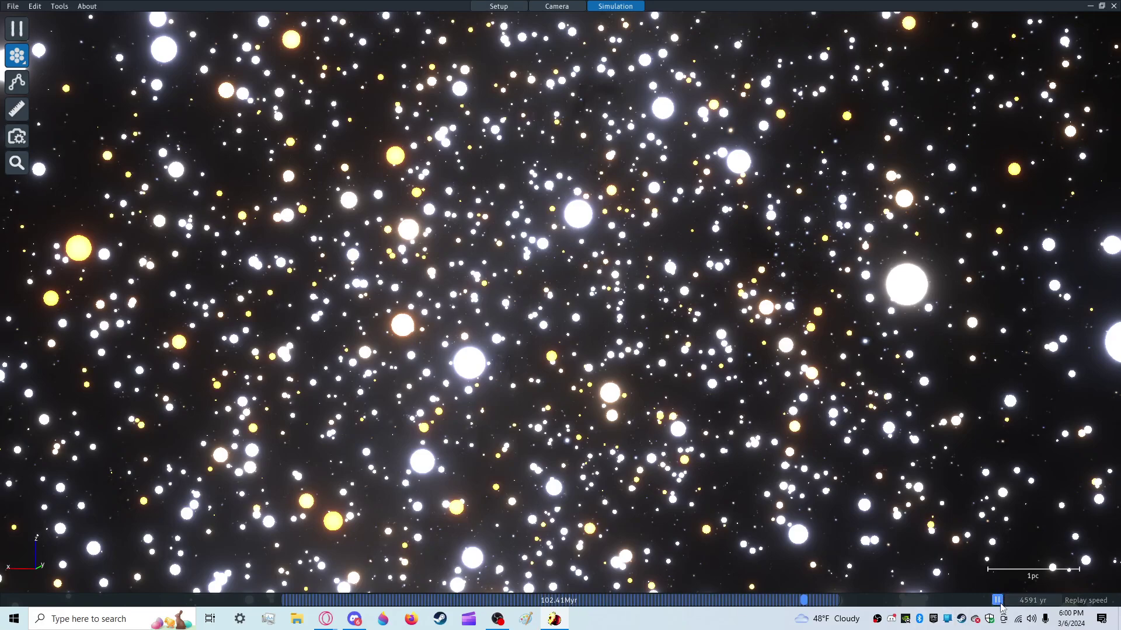
pyautogui.moveTo(938, 472); pyautogui.dragTo(916, 492)
pyautogui.scroll(2, 940, 492)
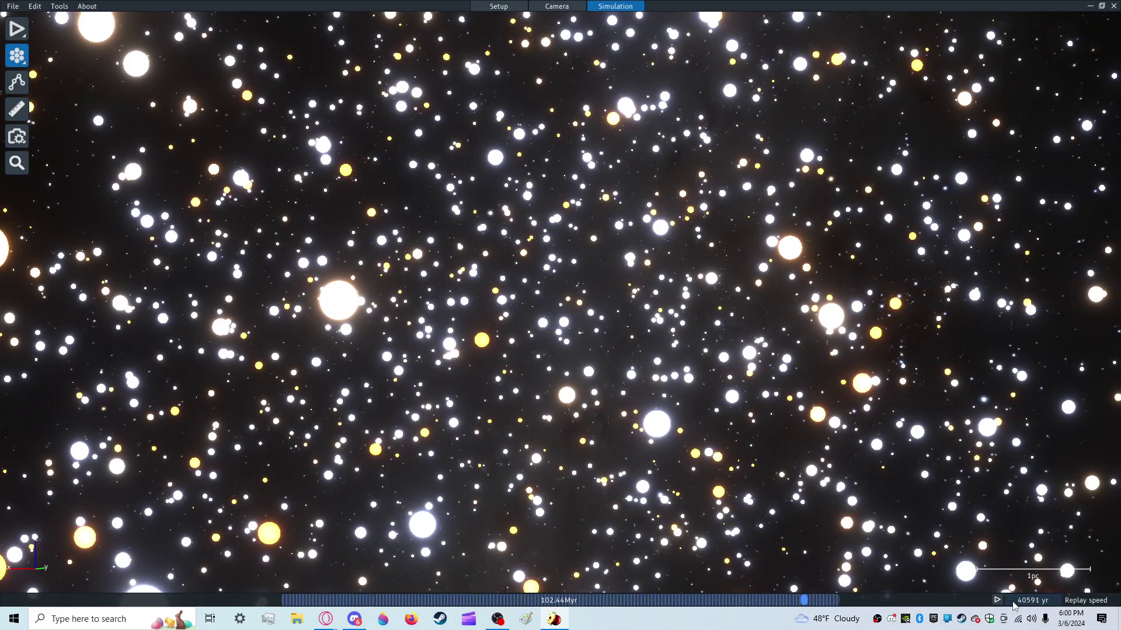
pyautogui.click(998, 602)
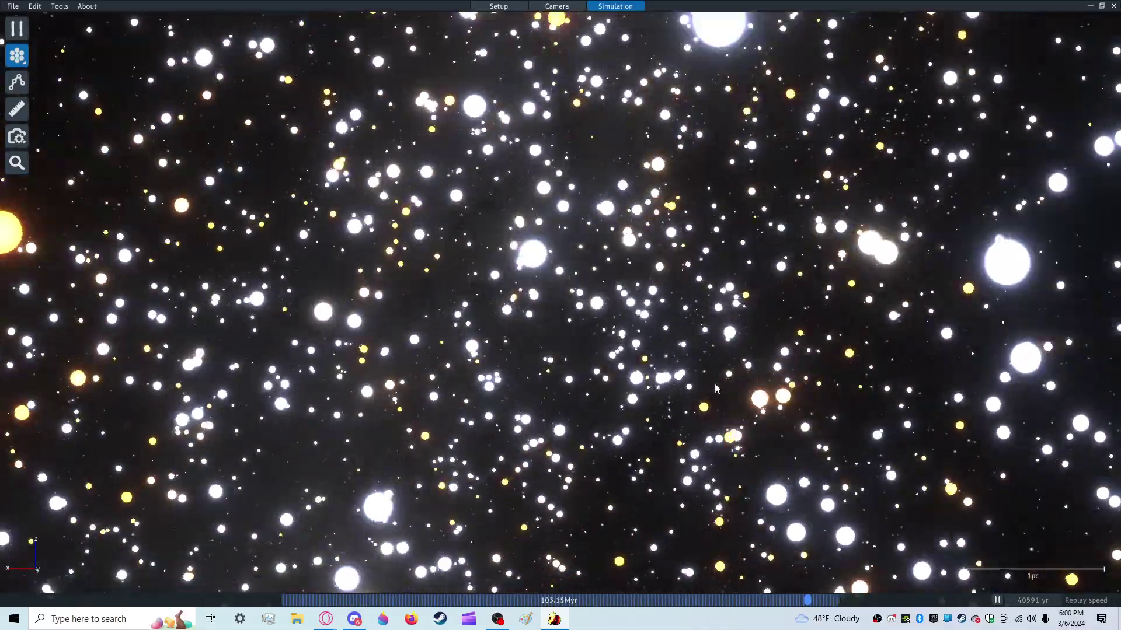
# Step: Inspect the body properties of several individual stars close up inside the dense core during the replay
pyautogui.moveTo(715, 384); pyautogui.dragTo(671, 430, button='right')
pyautogui.scroll(5, 670, 431)
pyautogui.scroll(3, 660, 453)
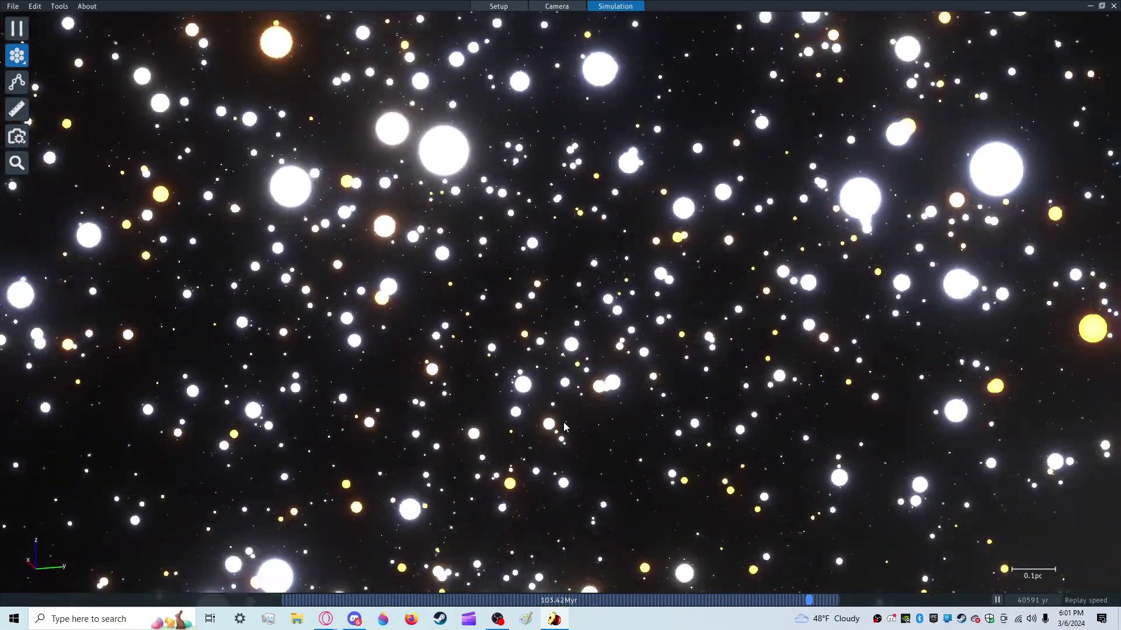
pyautogui.scroll(-2, 592, 422)
pyautogui.click(763, 286)
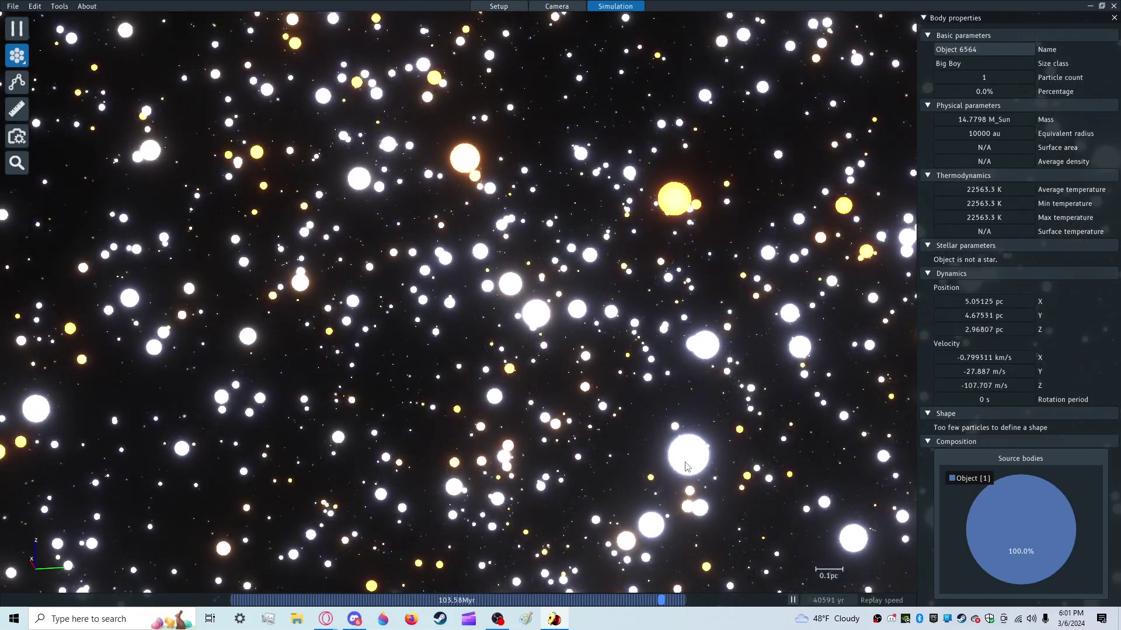
pyautogui.click(551, 242)
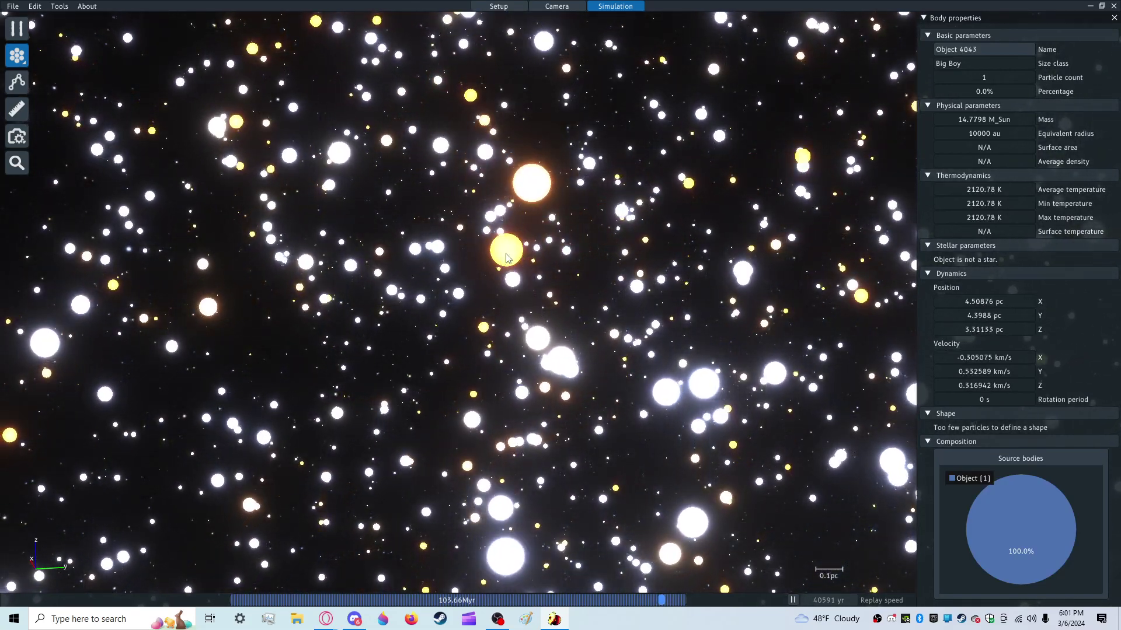
pyautogui.click(634, 209)
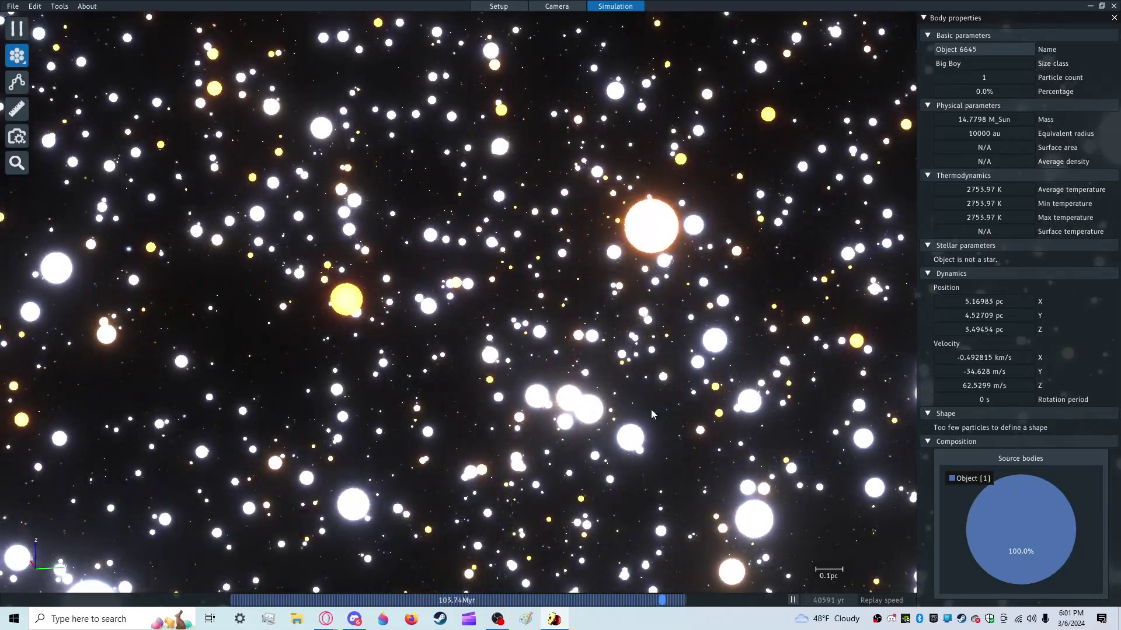
pyautogui.click(596, 461)
# Step: Bring the whole system into view and rewind the recorded simulation to its start at 0 s
pyautogui.moveTo(596, 460); pyautogui.dragTo(519, 359, button='right')
pyautogui.moveTo(517, 358); pyautogui.dragTo(651, 395)
pyautogui.scroll(-5, 651, 403)
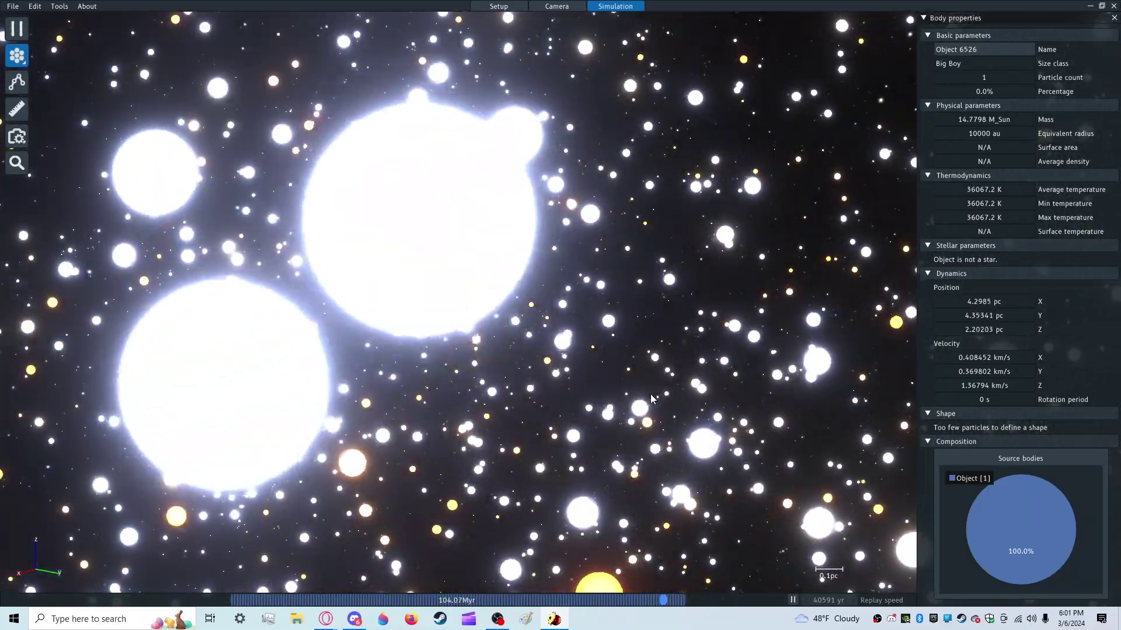
pyautogui.scroll(-5, 650, 409)
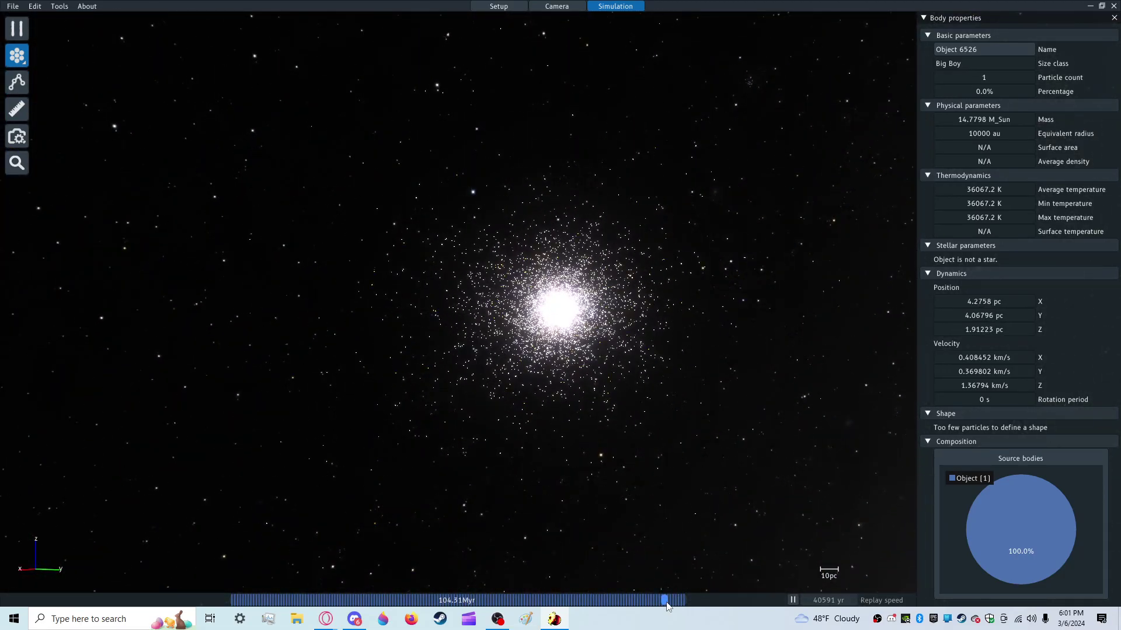
pyautogui.moveTo(666, 605); pyautogui.dragTo(67, 629)
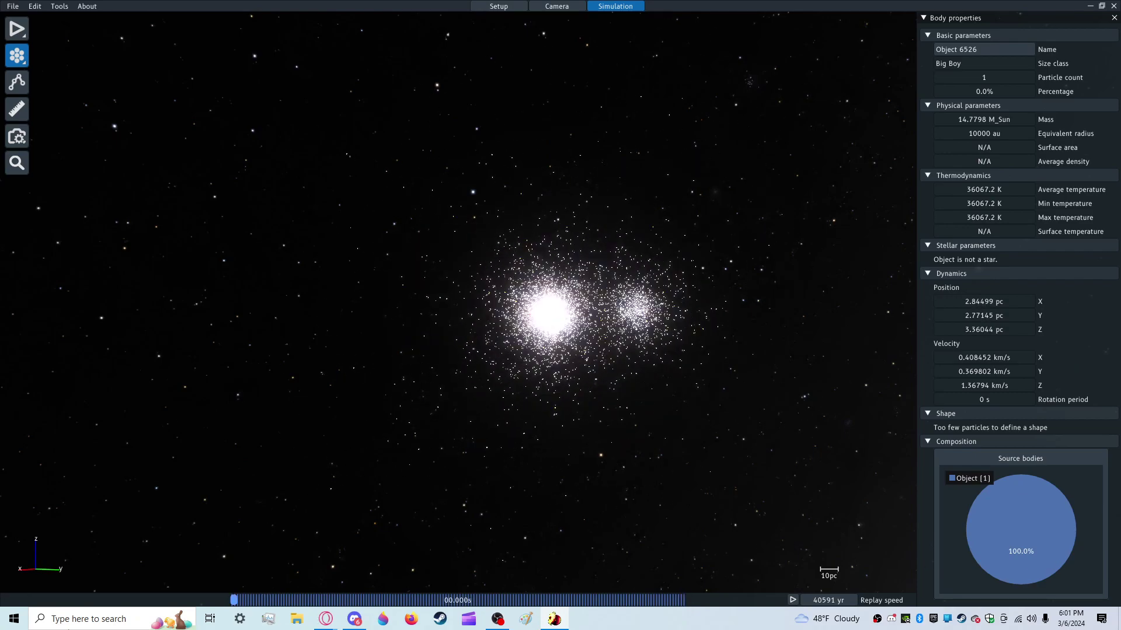